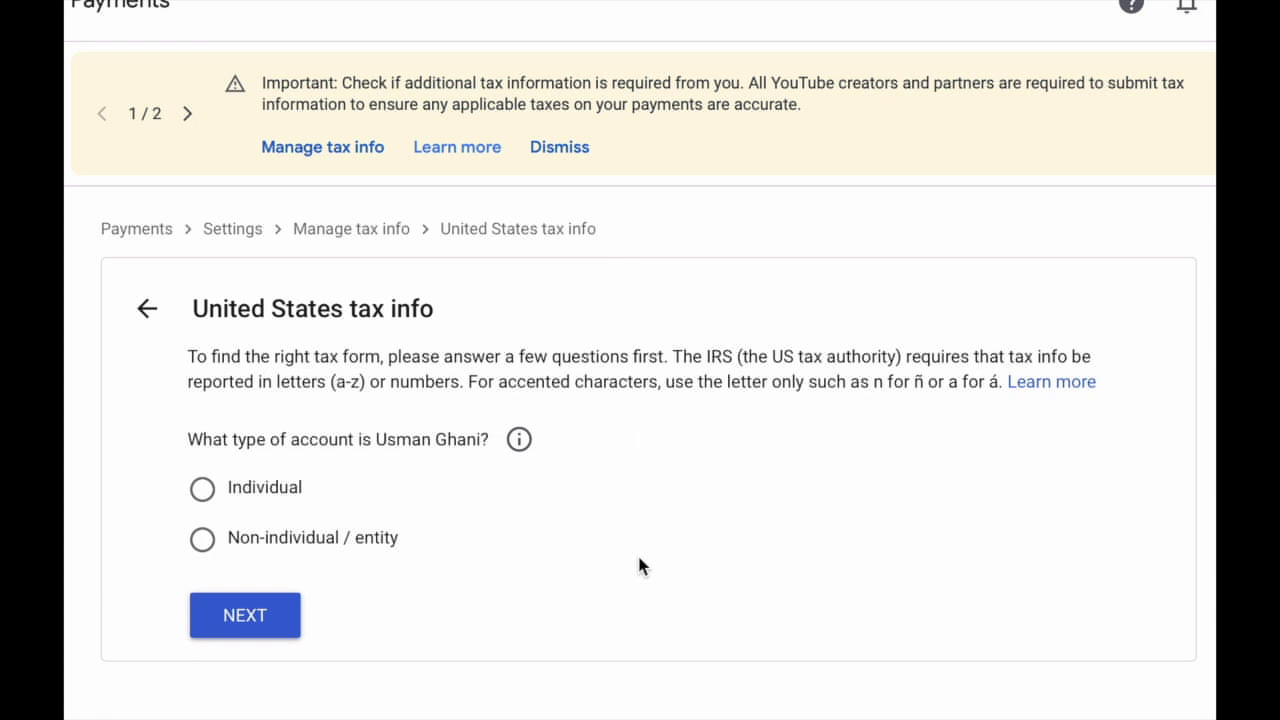
Step: Answer the US tax questions as an Individual who is not a US citizen or resident, and start the W-8BEN form
click(210, 490)
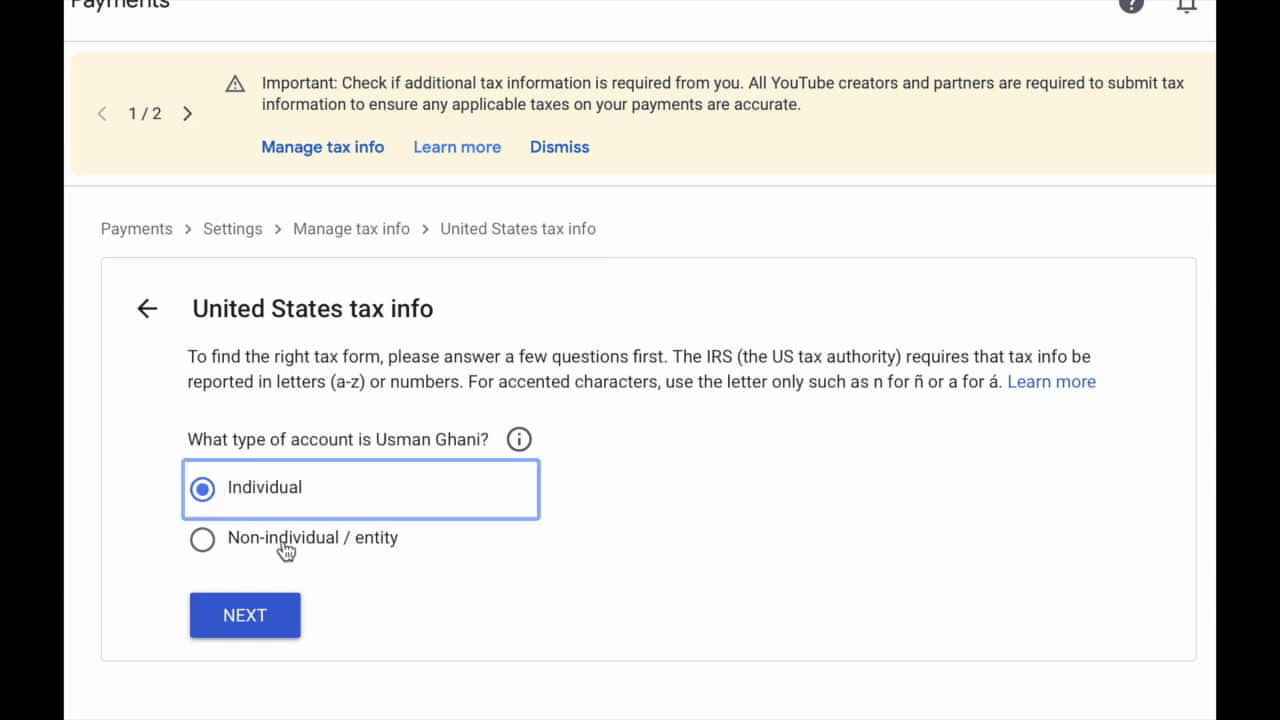
click(259, 622)
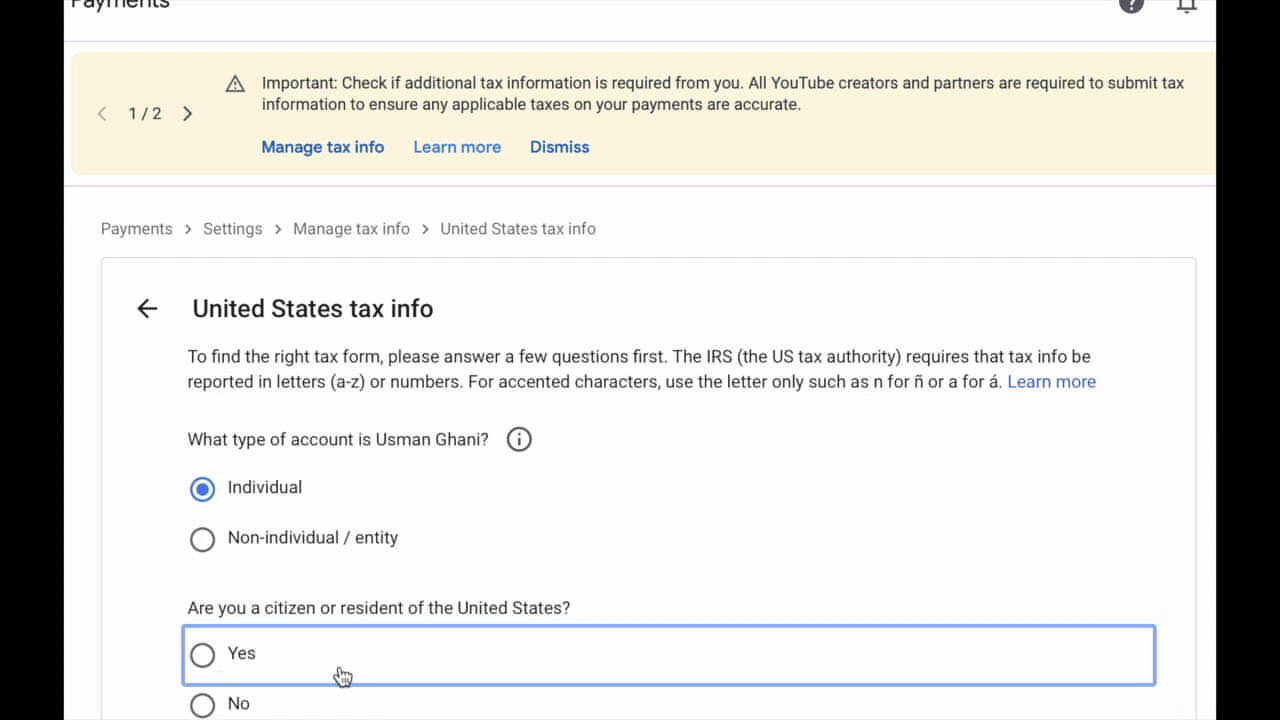
click(202, 703)
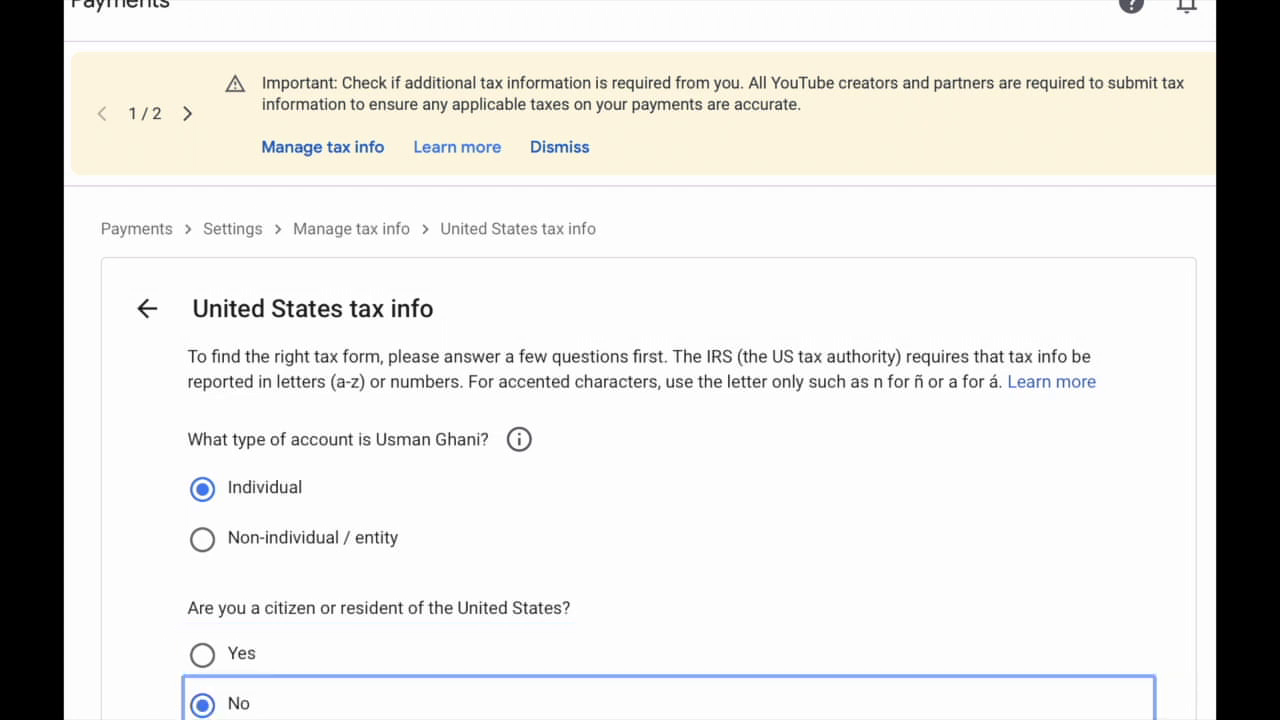
scroll(430, 595, down, 2)
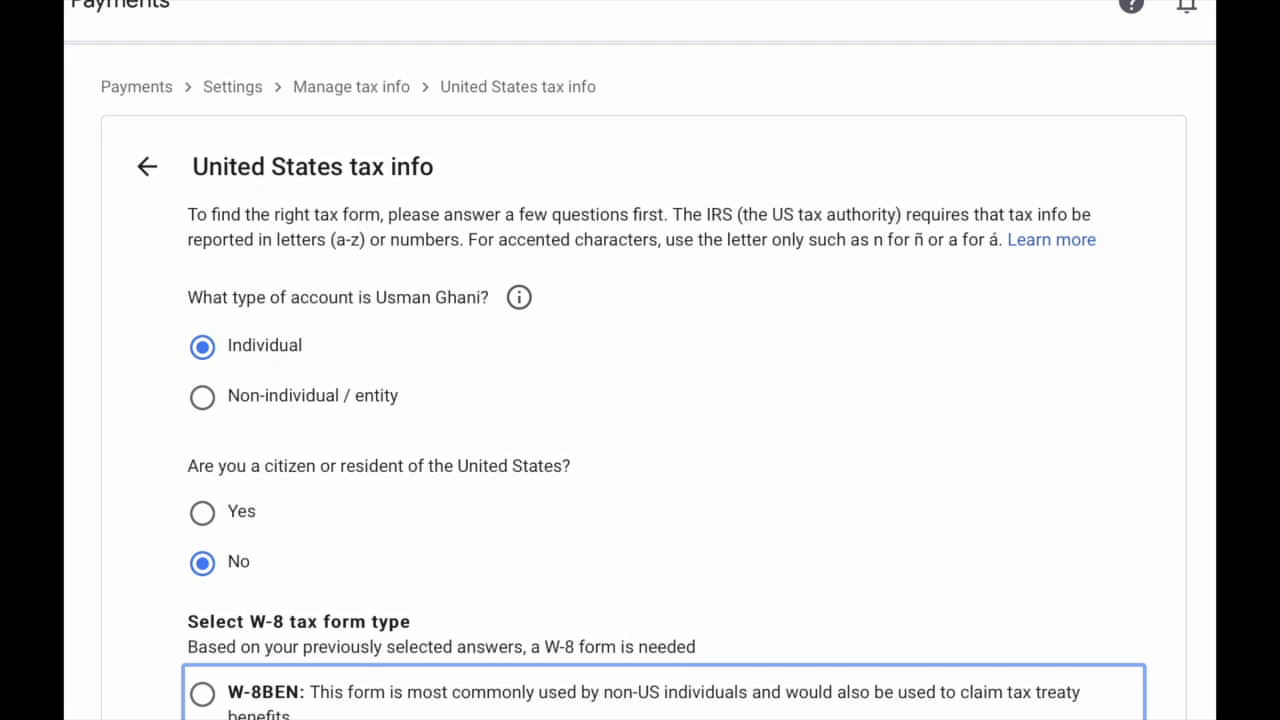
click(207, 702)
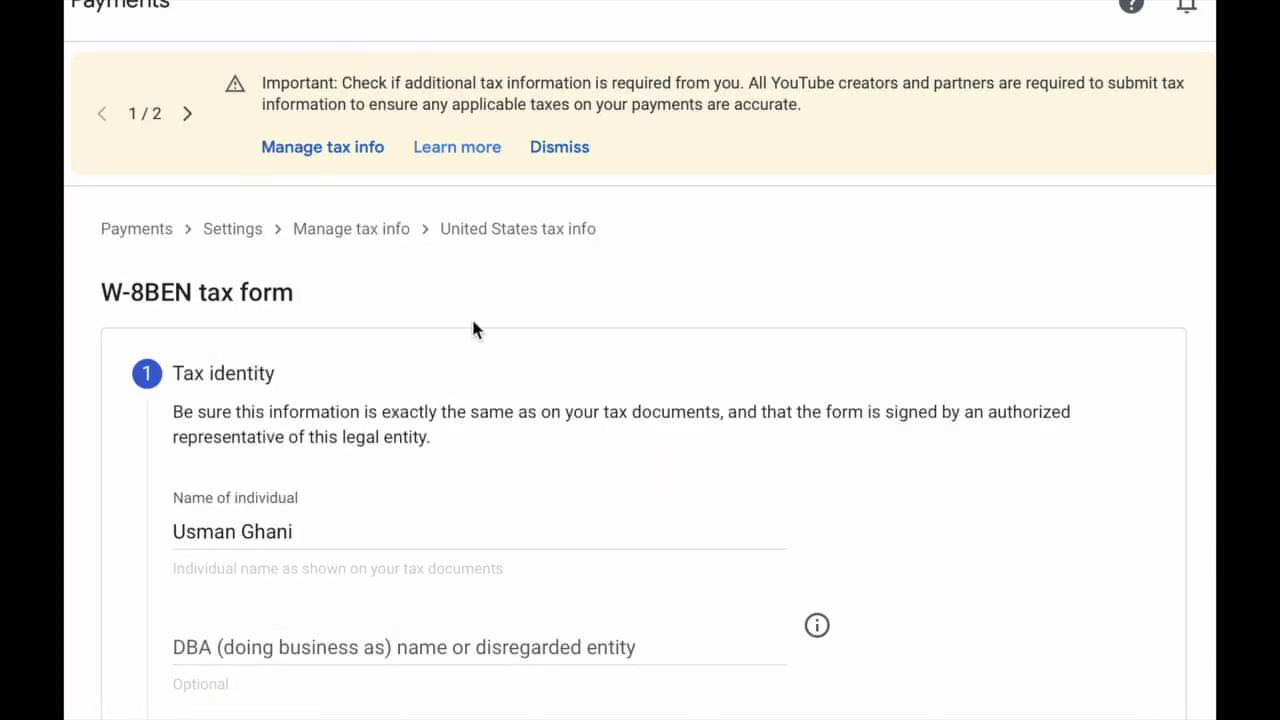
Step: Set the country/region of citizenship to Spain in the Tax identity section
scroll(473, 322, down, 2)
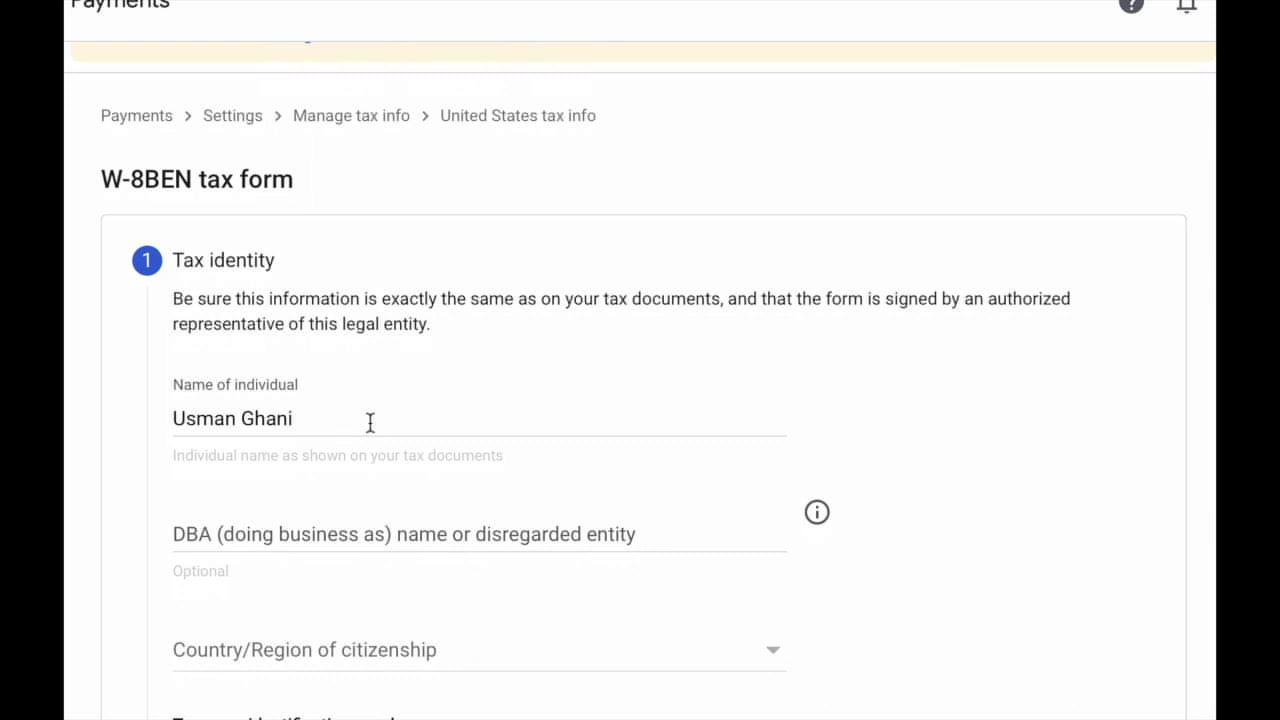
scroll(370, 423, down, 2)
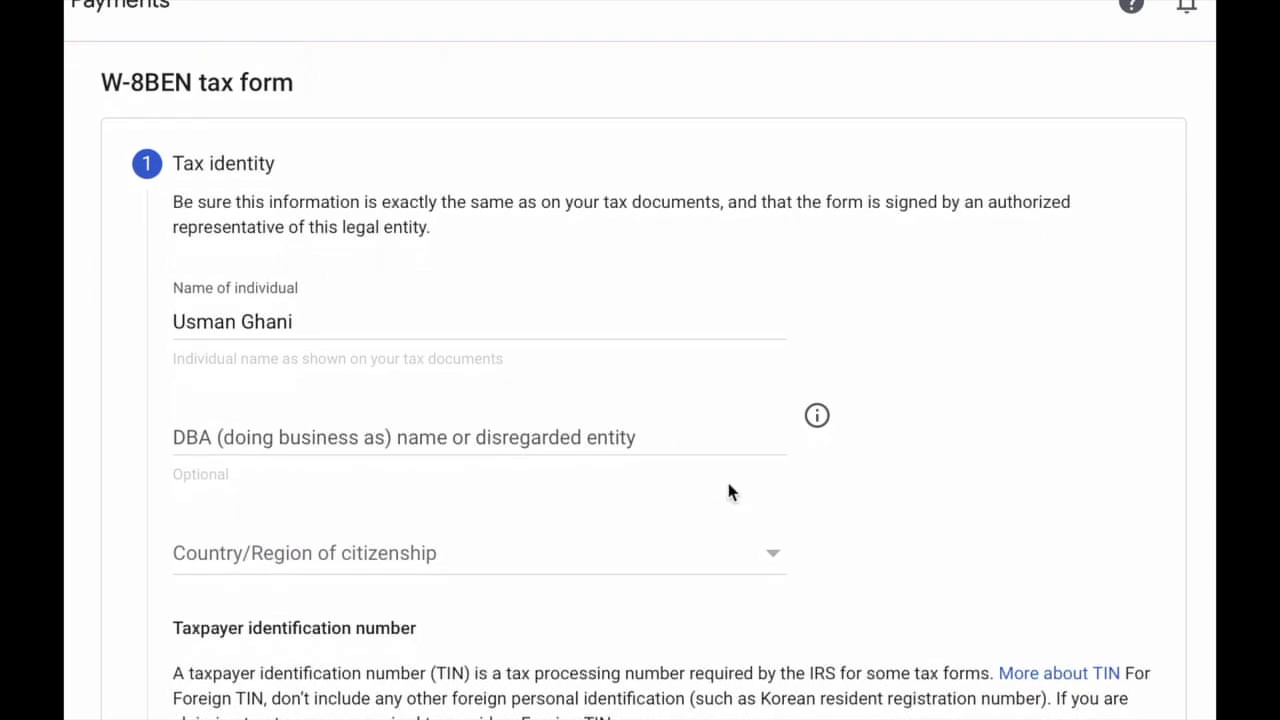
scroll(728, 491, down, 2)
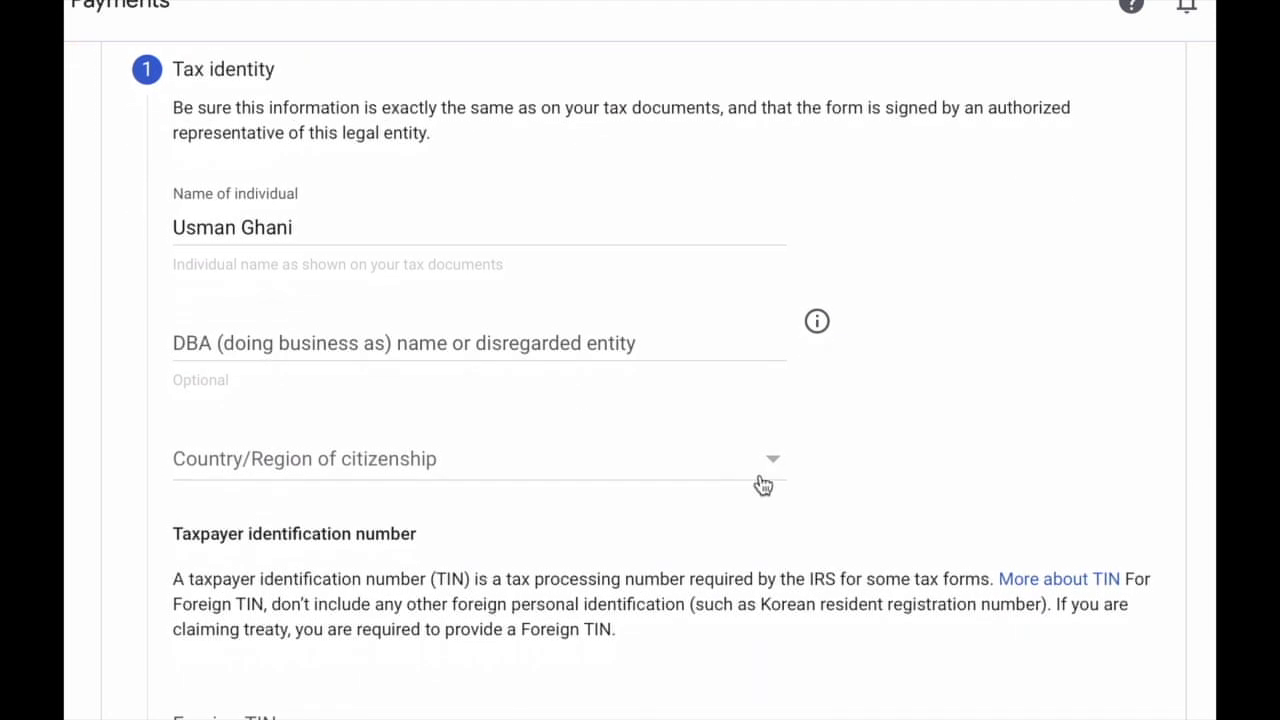
click(773, 463)
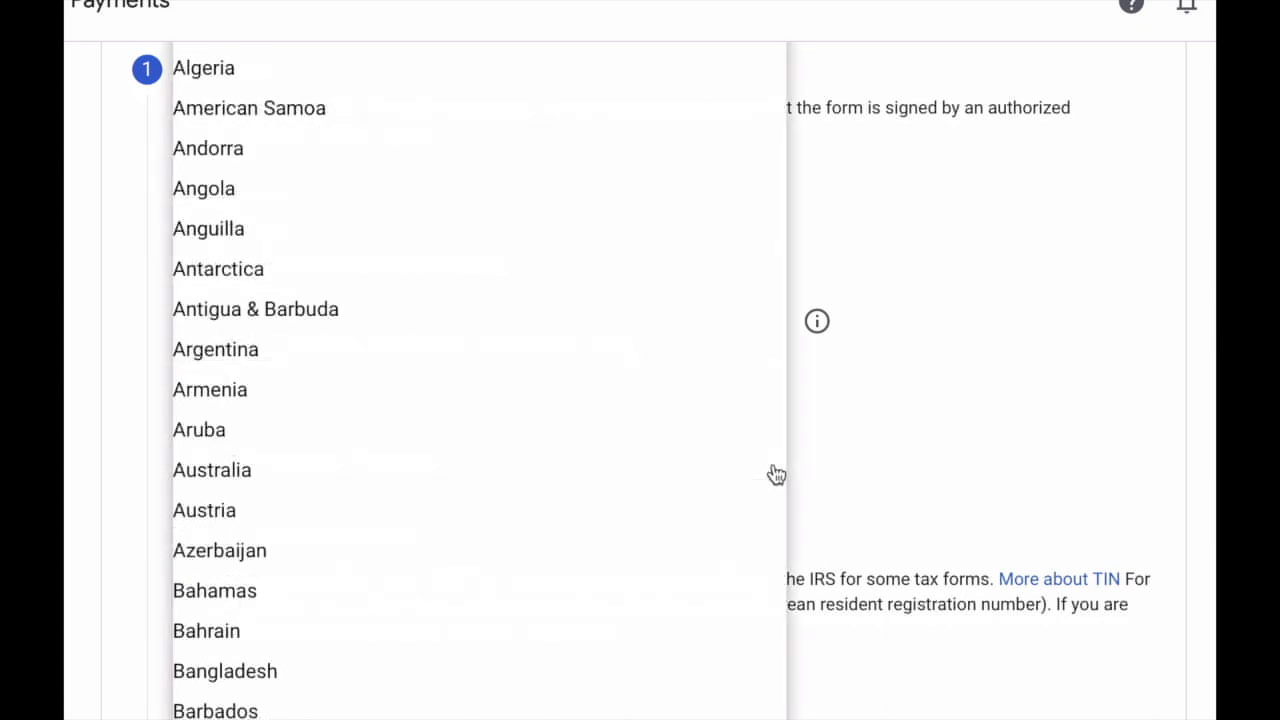
key(s)
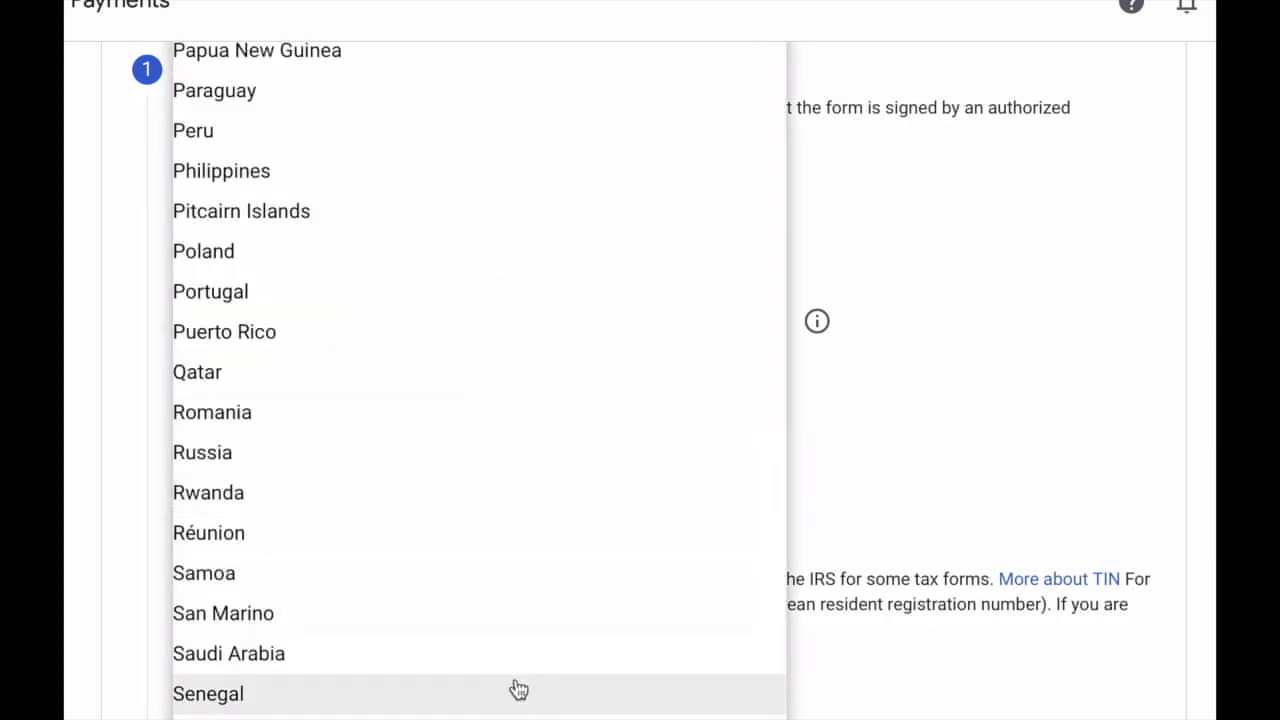
scroll(518, 689, down, 5)
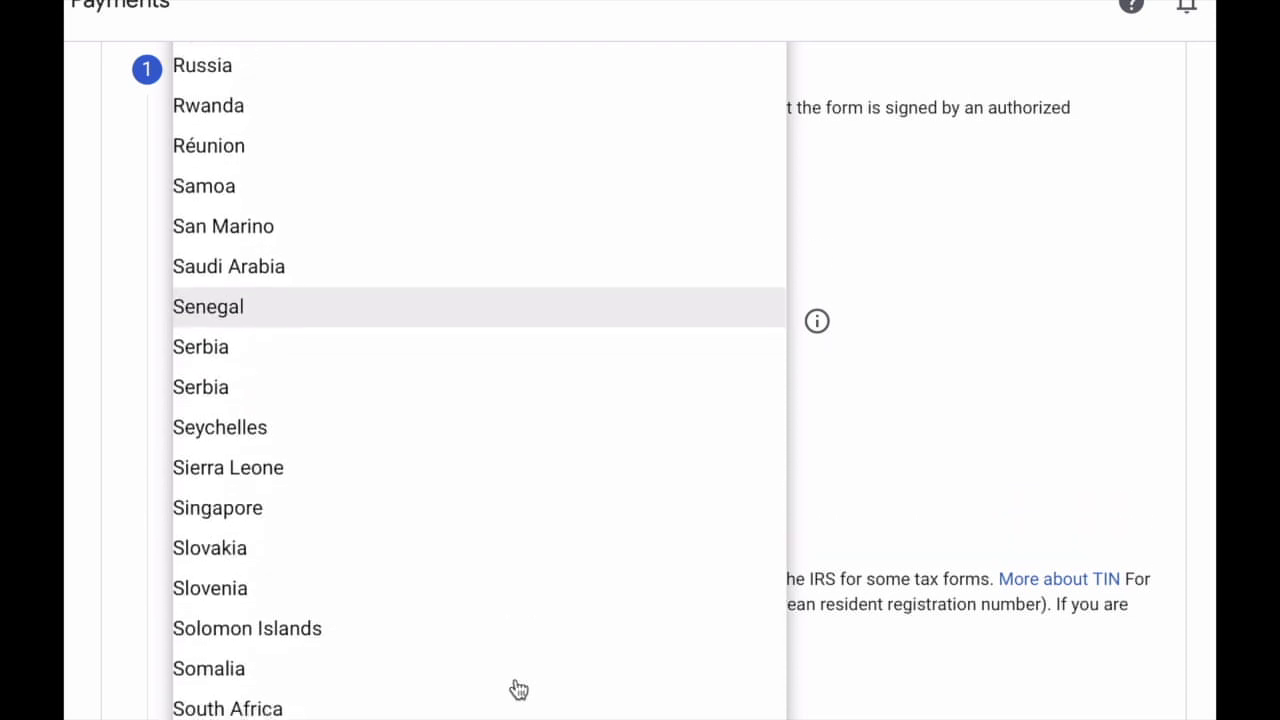
scroll(516, 689, down, 2)
click(257, 667)
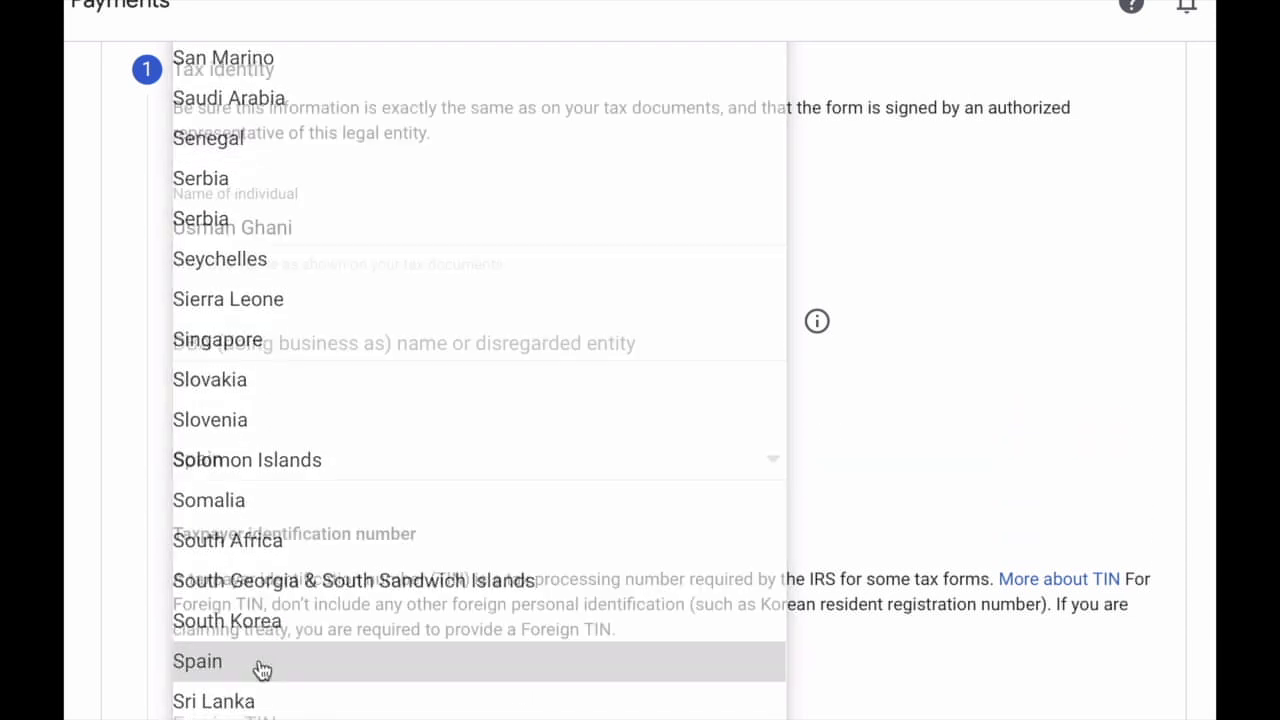
Step: Enter the foreign taxpayer identification number and continue to the address section of the W-8BEN form
scroll(257, 663, down, 1)
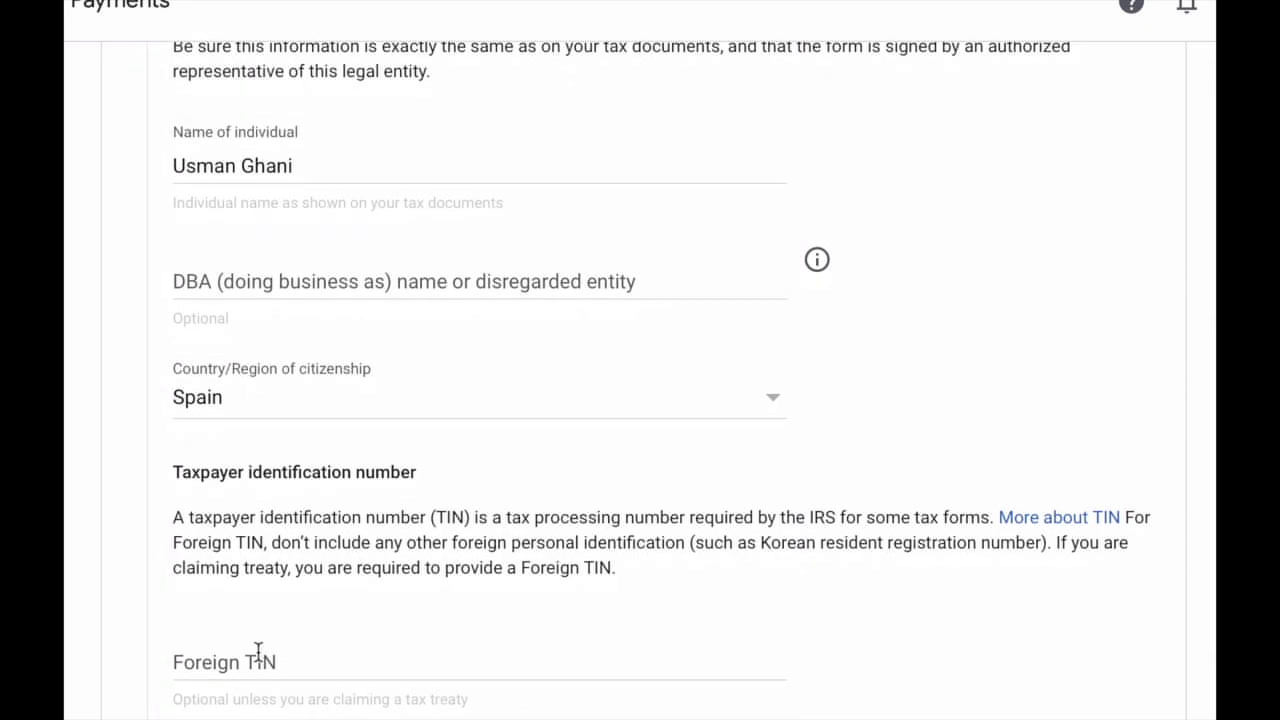
click(264, 660)
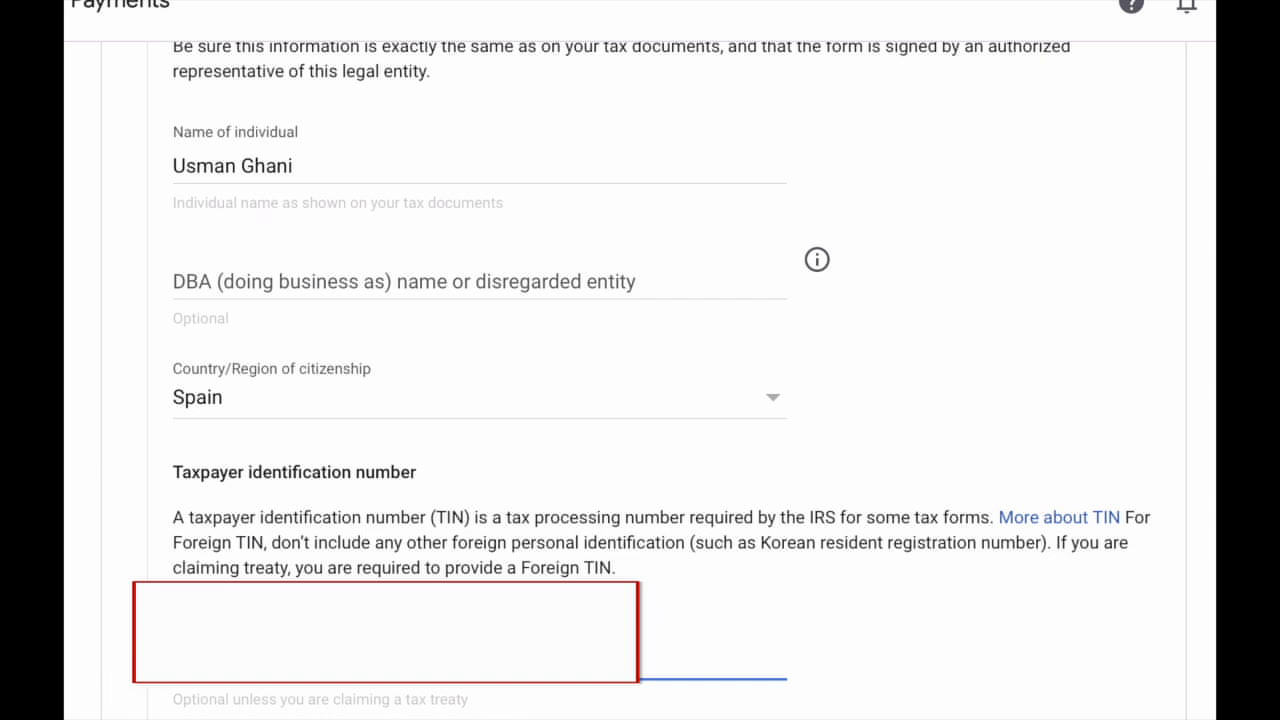
scroll(257, 694, down, 3)
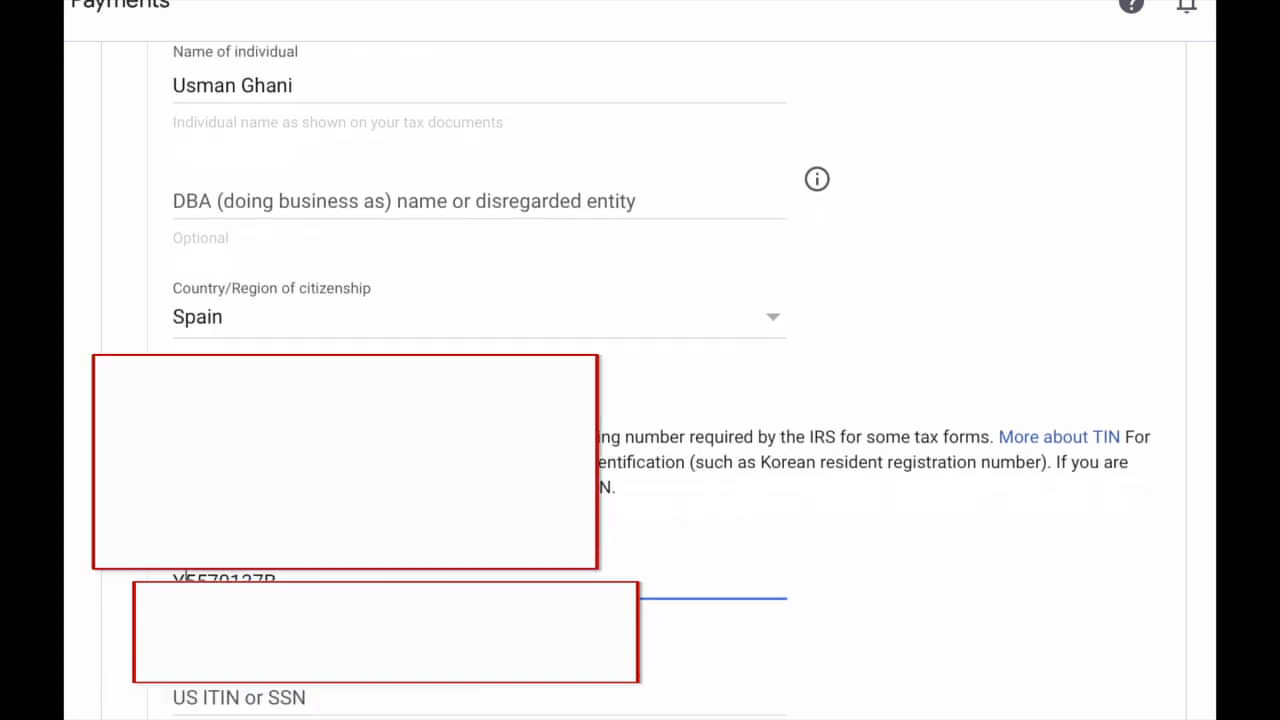
click(257, 694)
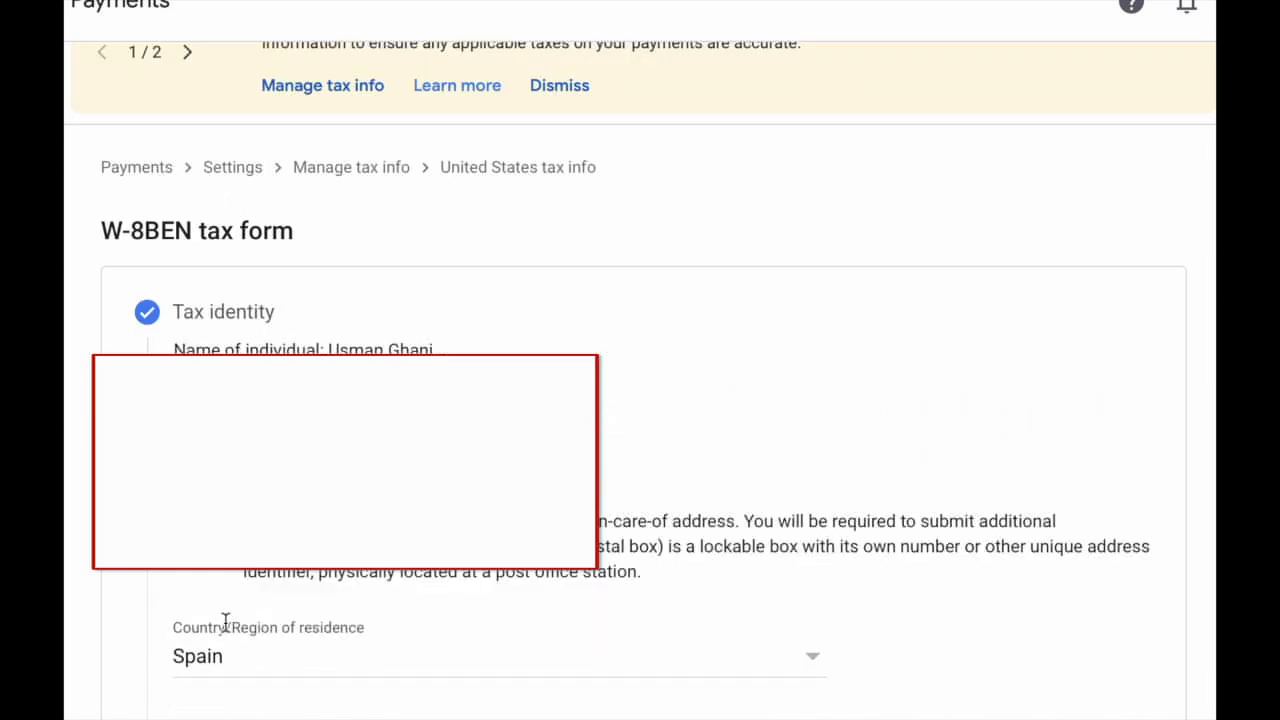
Step: Fill in address line 1 of the permanent residence address in Spain
scroll(228, 620, down, 1)
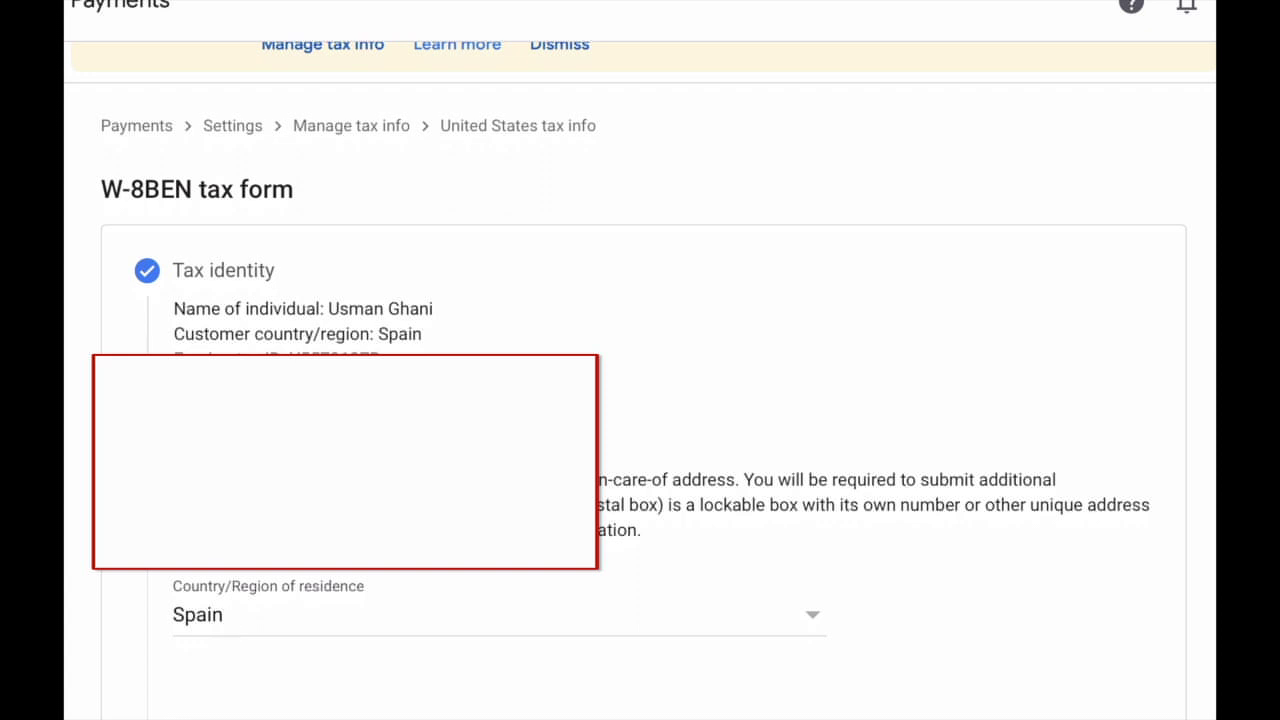
scroll(200, 508, down, 2)
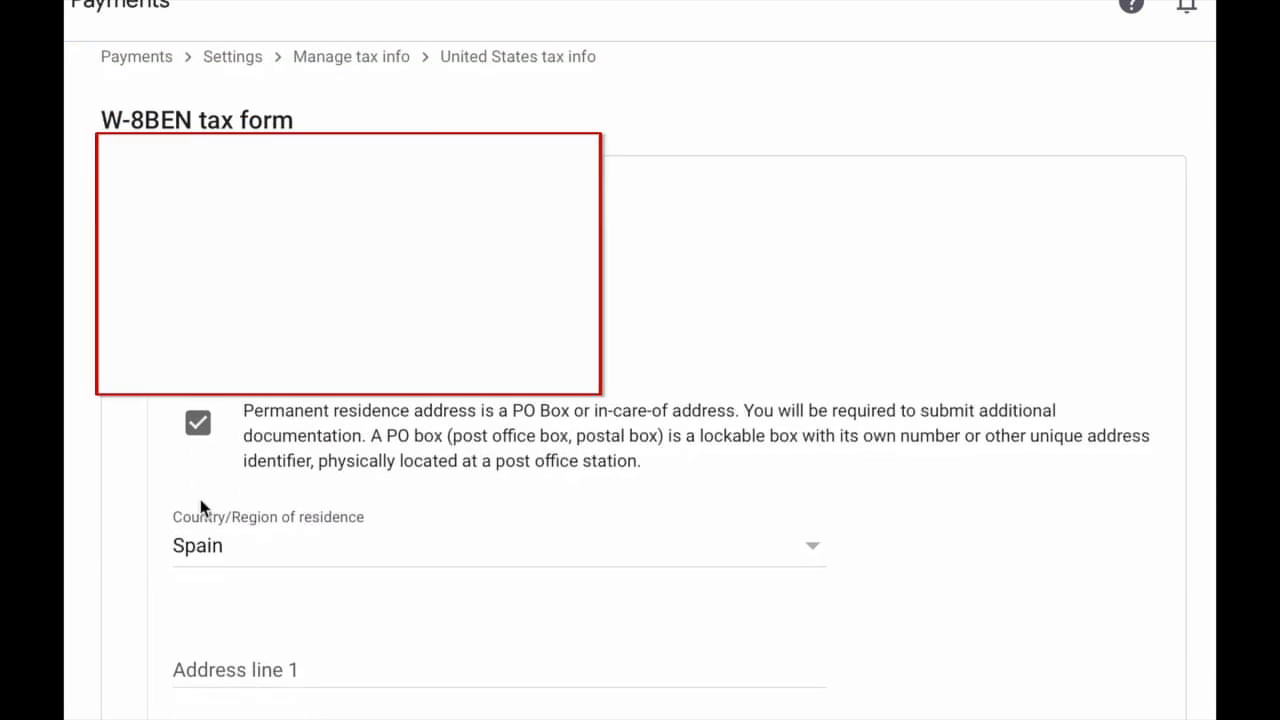
scroll(200, 498, down, 2)
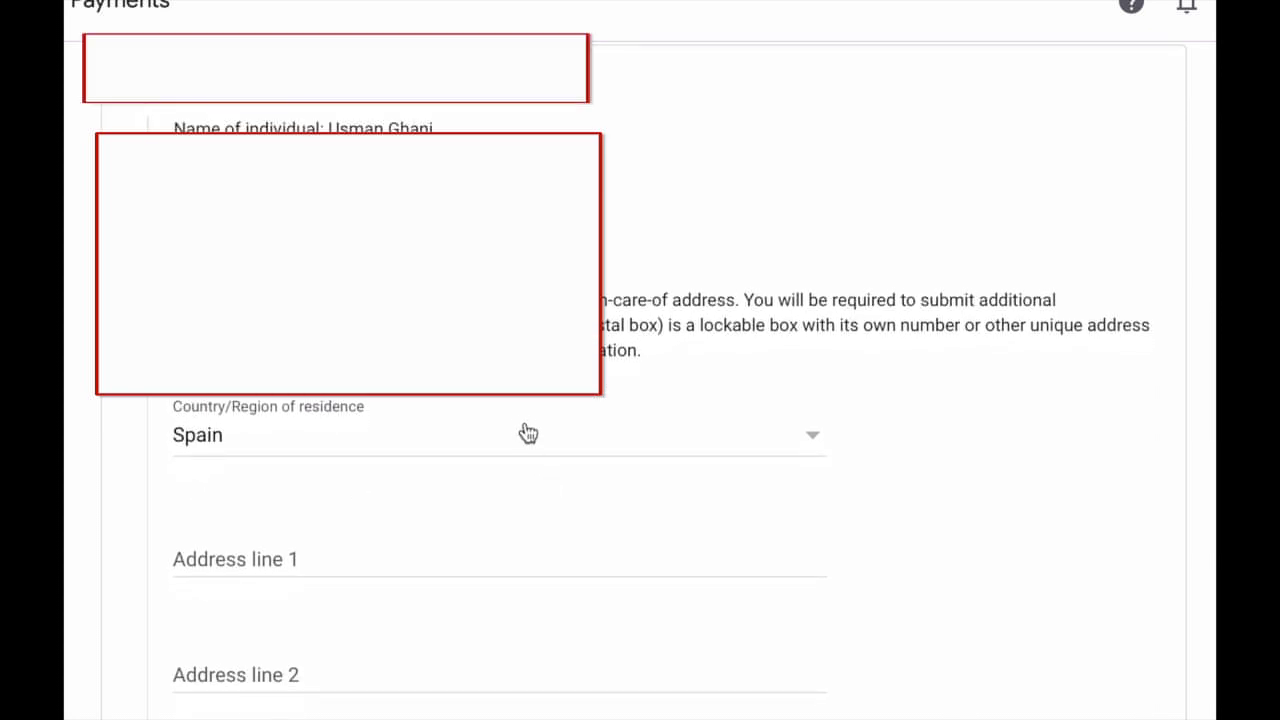
click(423, 558)
scroll(423, 557, down, 3)
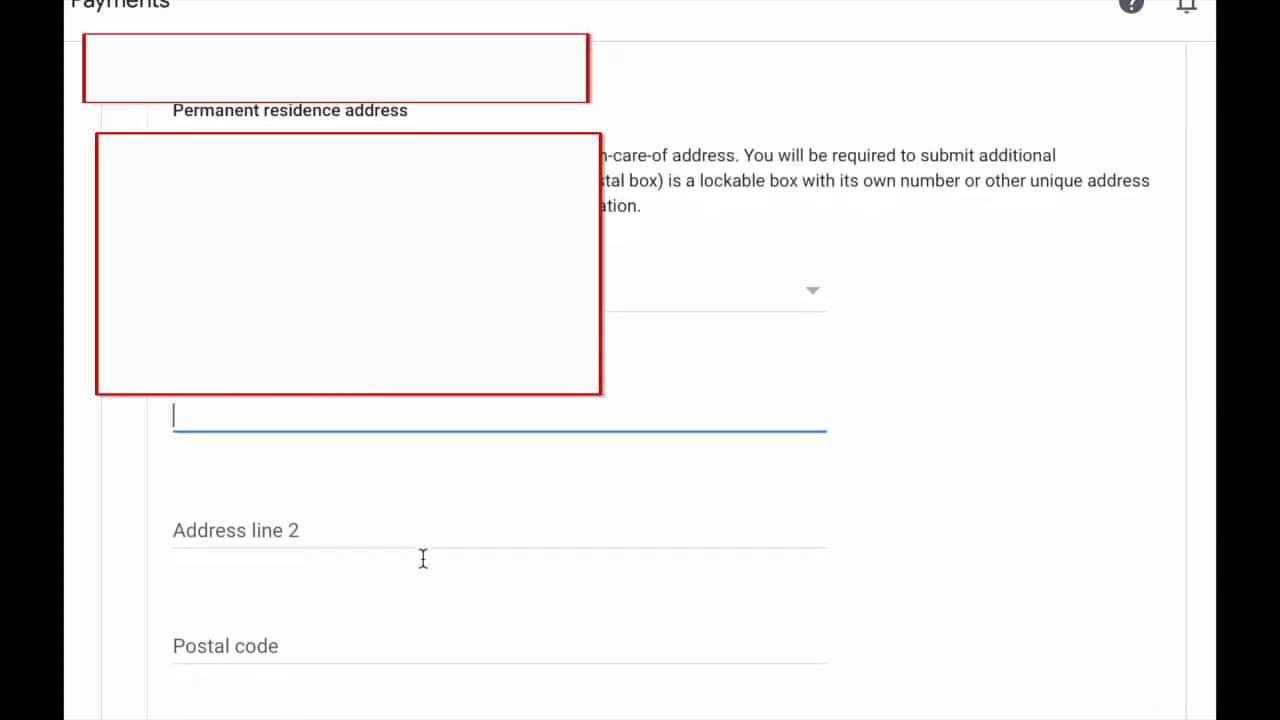
scroll(321, 165, down, 5)
text(1)
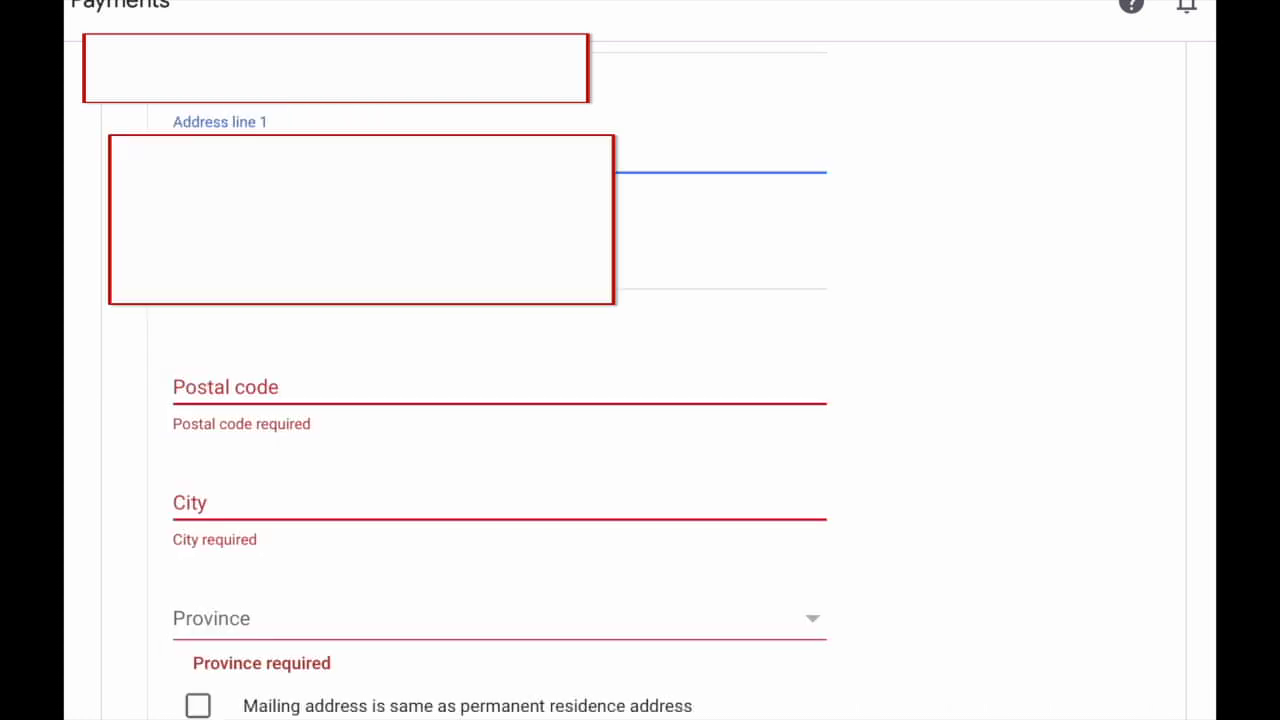
Step: Enter the postal code of the permanent residence address
scroll(319, 440, down, 5)
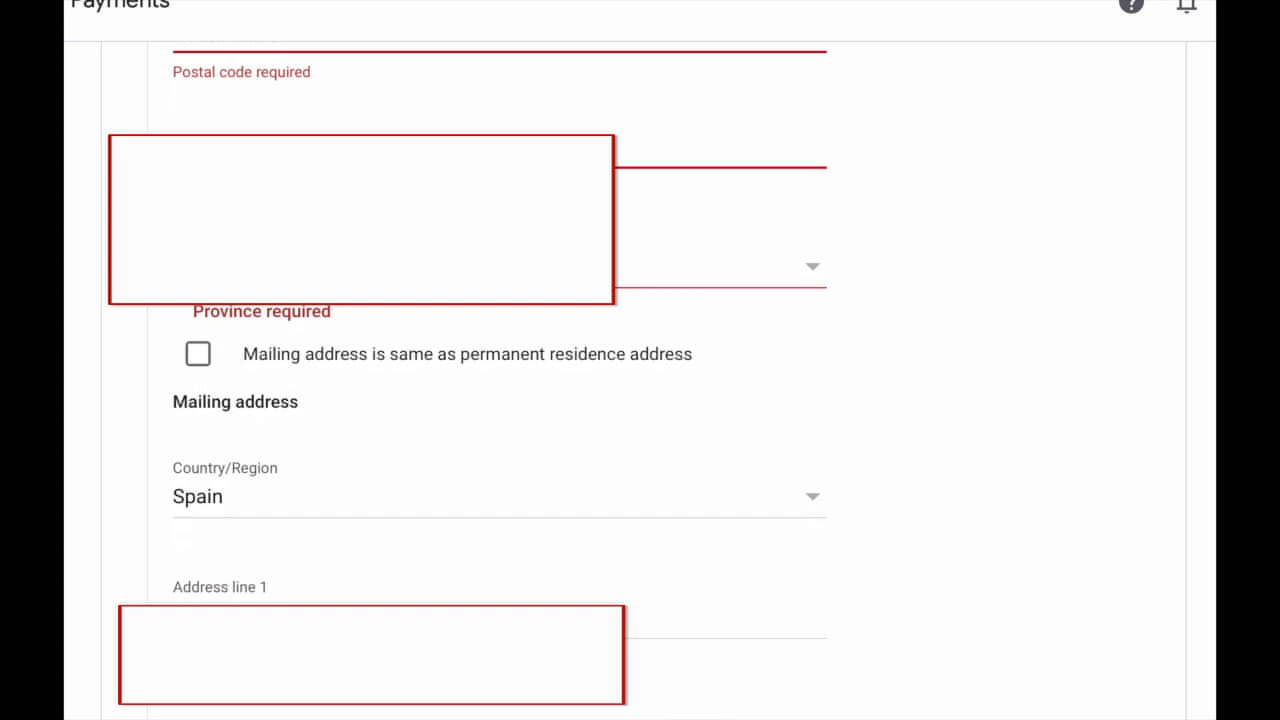
scroll(266, 560, up, 5)
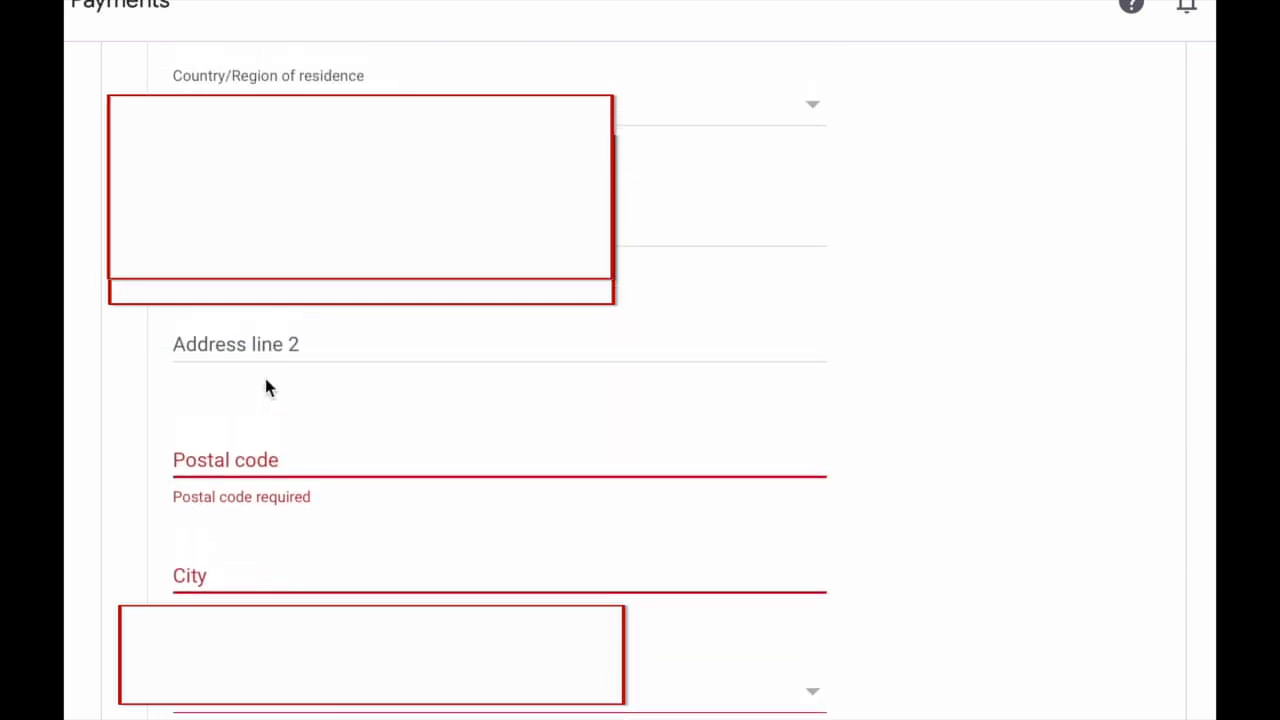
click(278, 458)
text(46183)
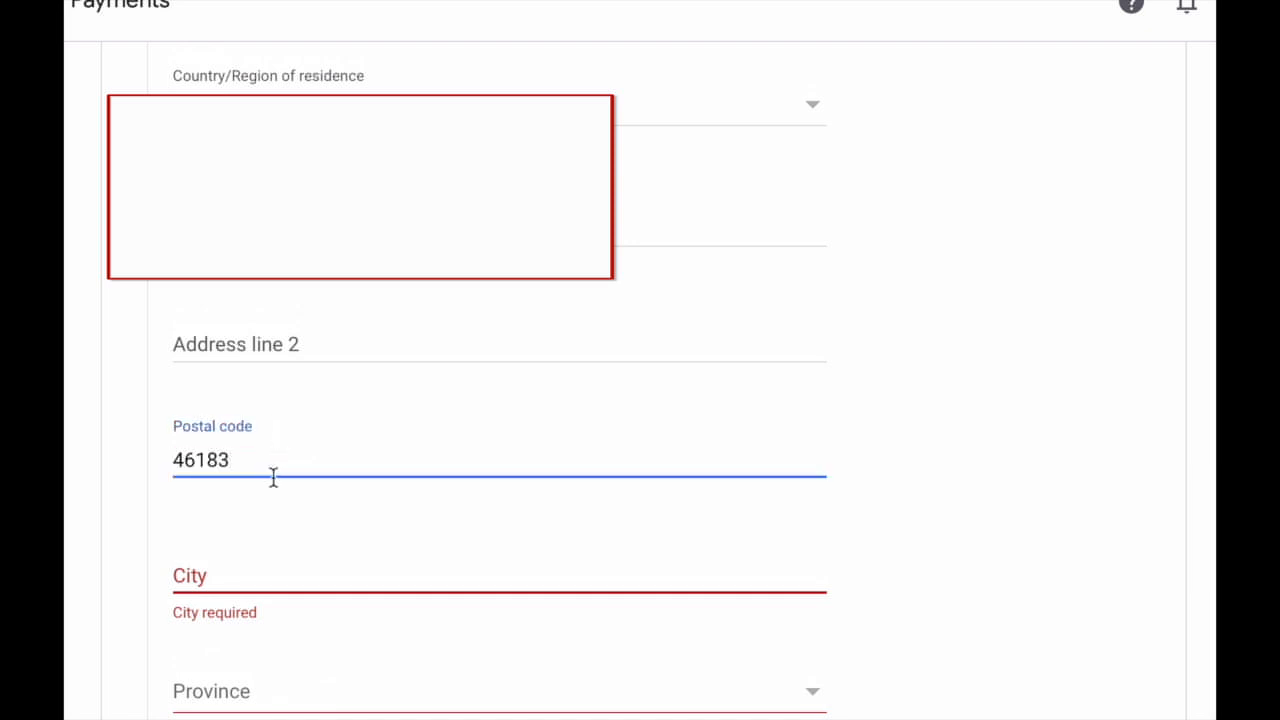
Step: Choose Valentzia as the province of the address and continue to the Tax treaty section
click(814, 586)
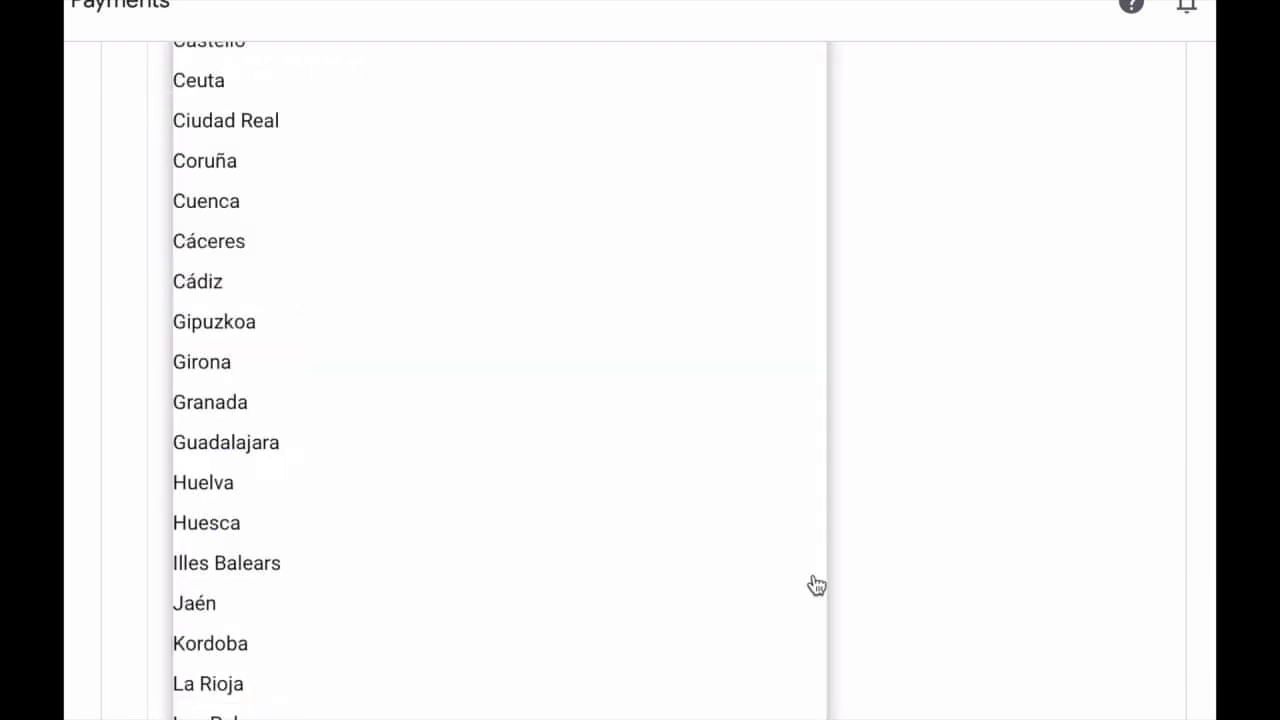
scroll(814, 586, down, 9)
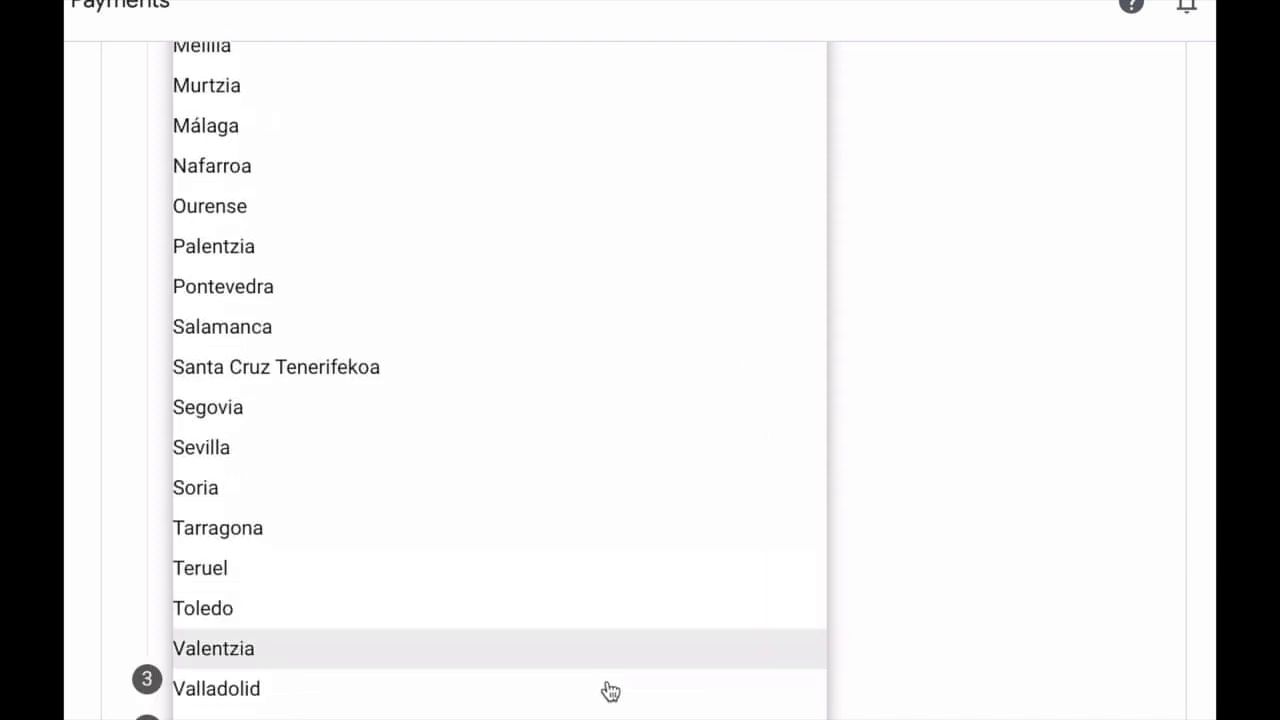
click(585, 665)
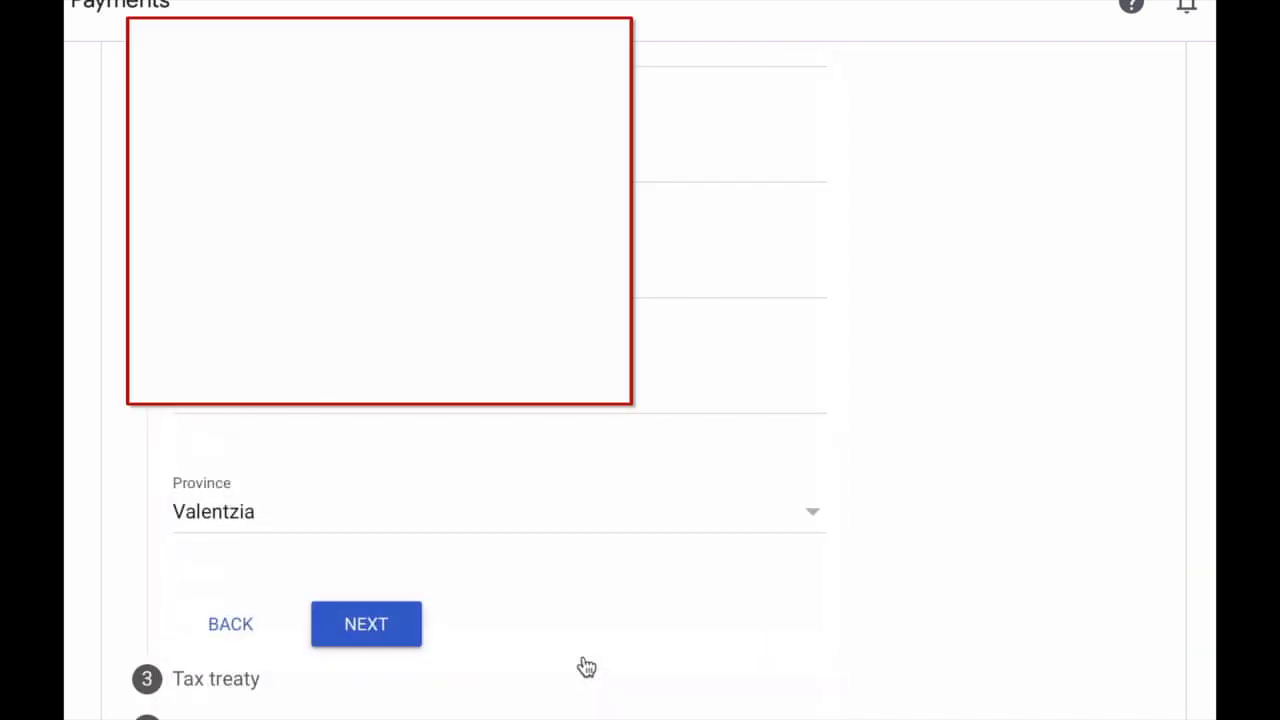
click(366, 624)
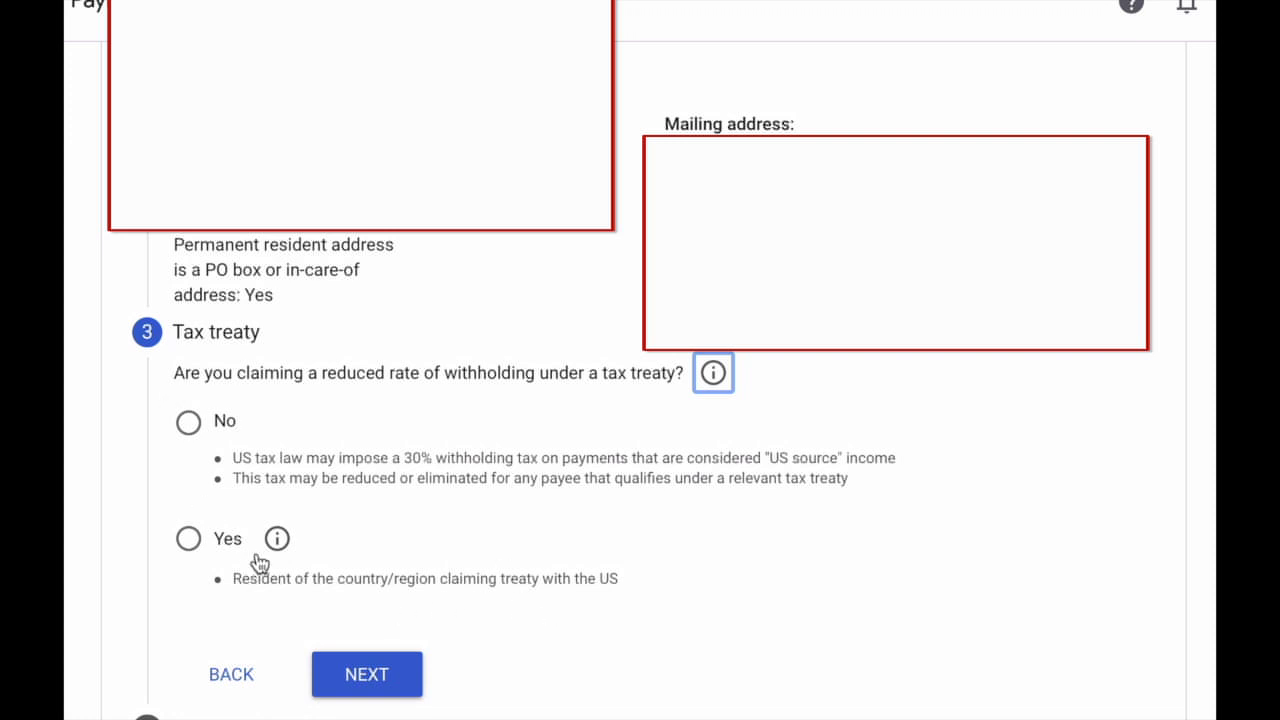
Step: Claim a reduced withholding rate under a tax treaty as a resident of a treaty country, with Spain as the country/region
click(179, 544)
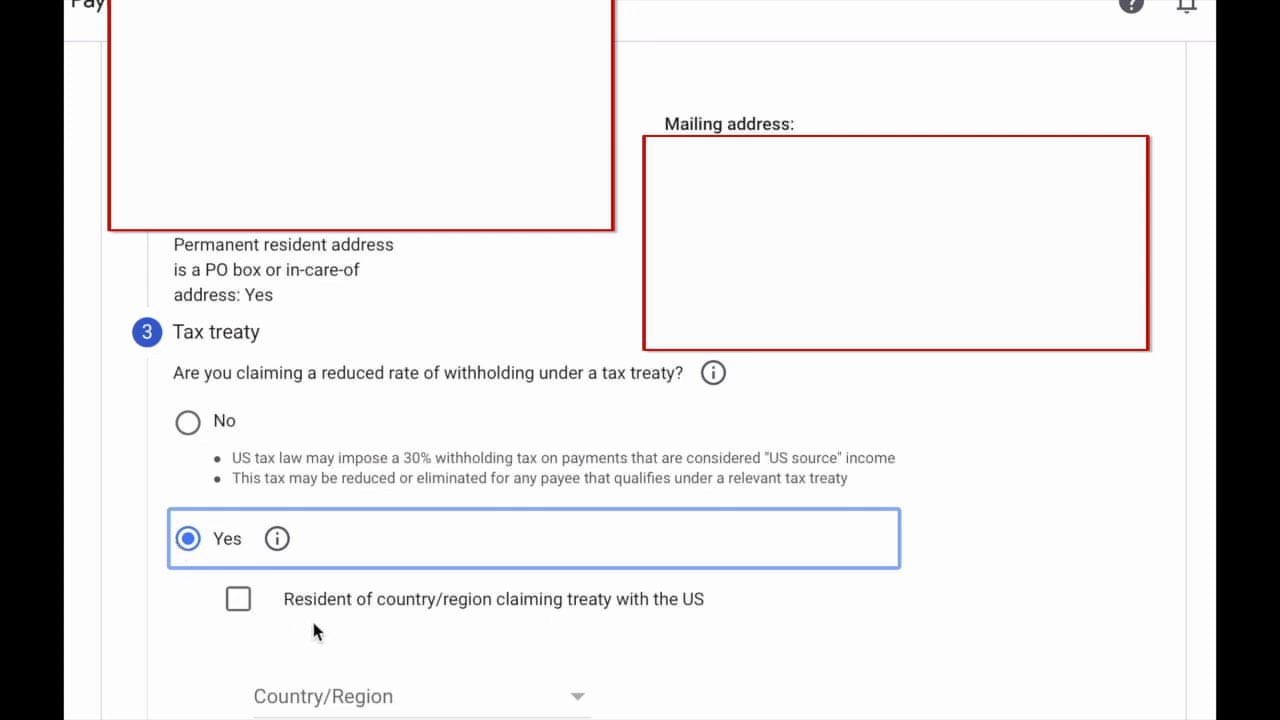
click(238, 604)
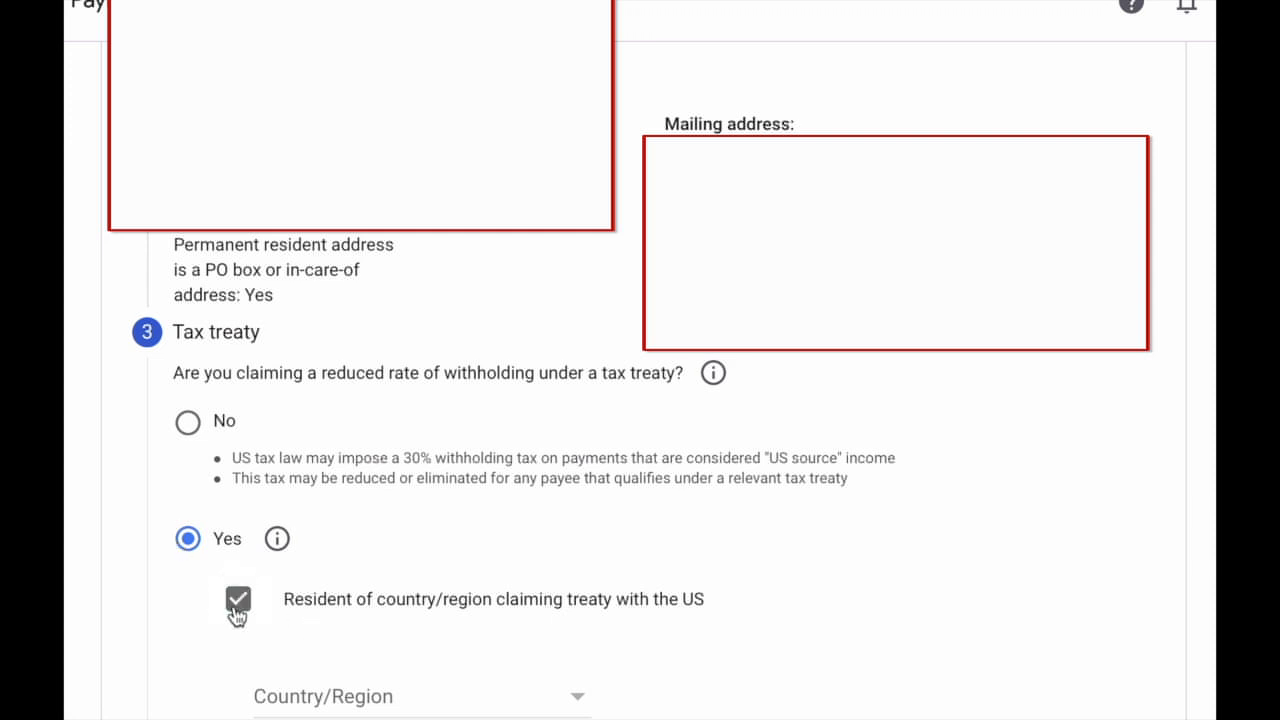
click(575, 702)
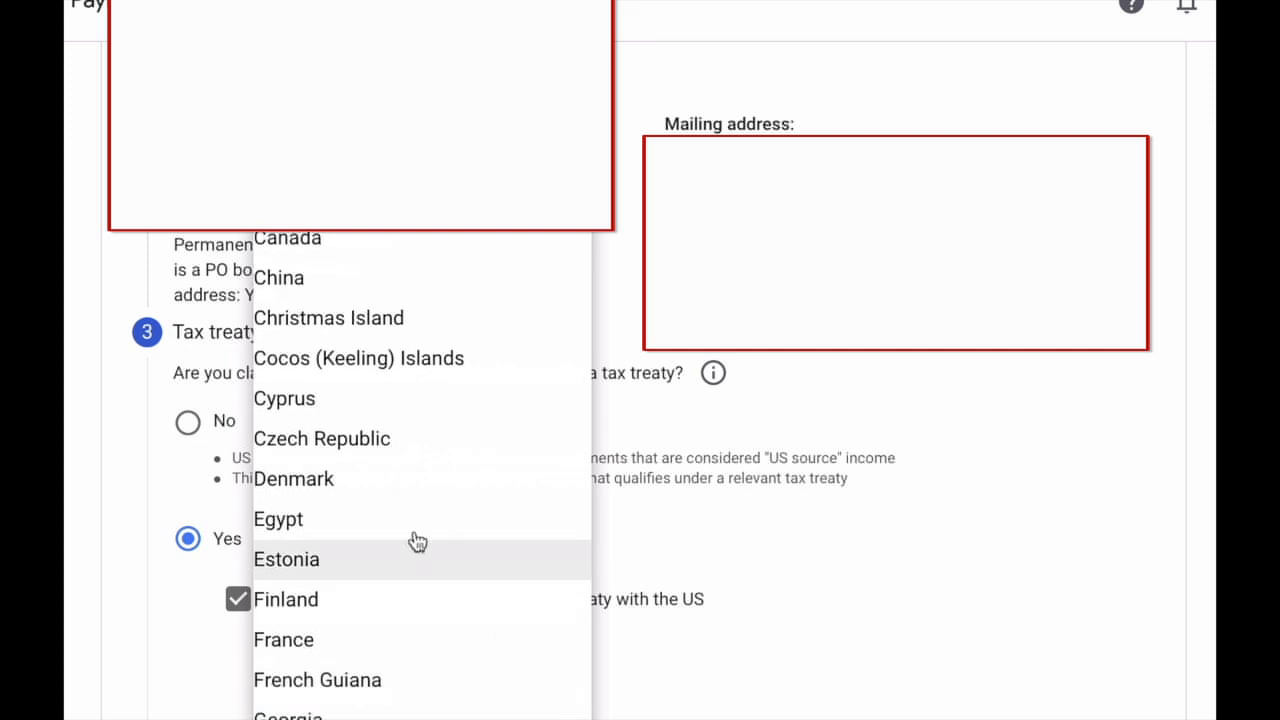
scroll(380, 529, down, 6)
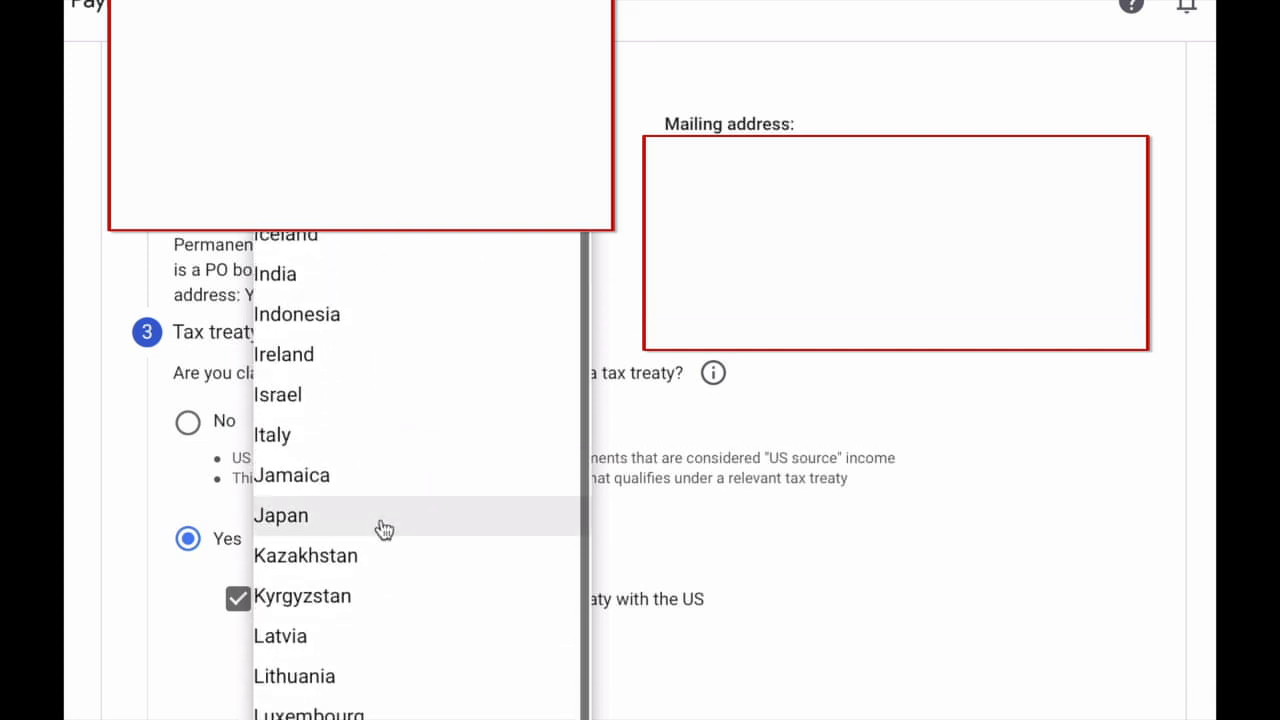
scroll(383, 529, down, 4)
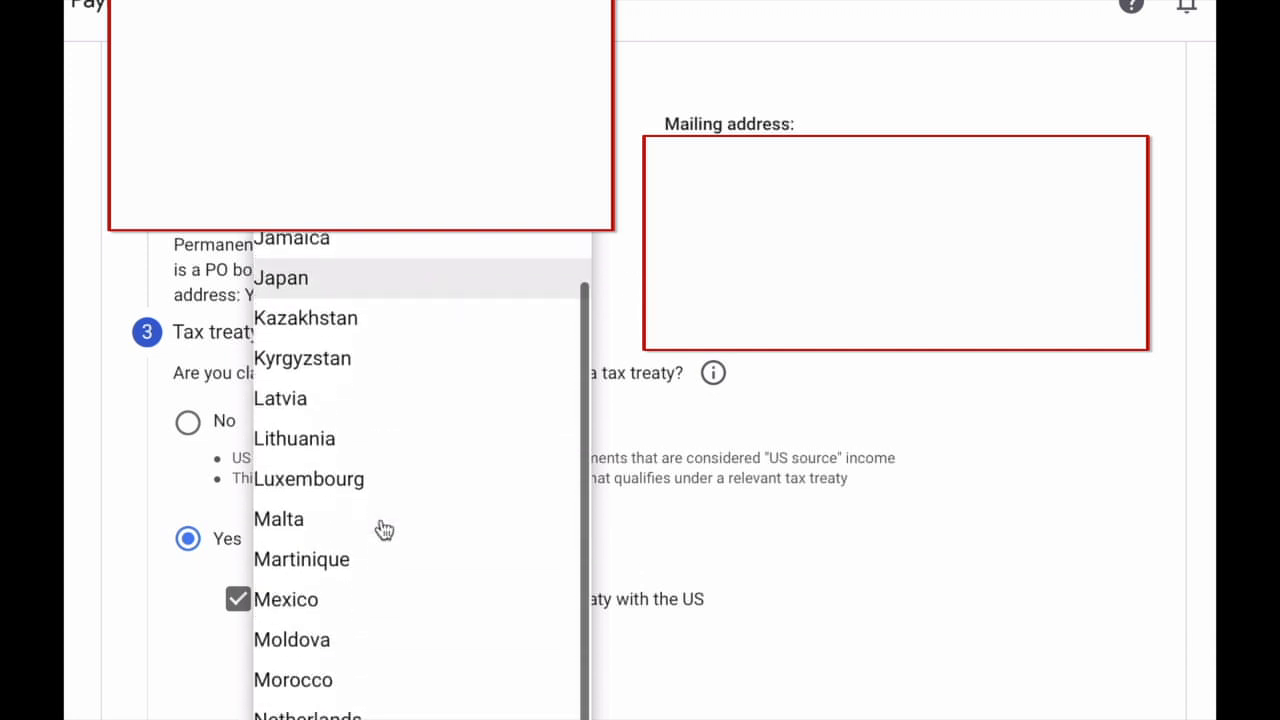
scroll(383, 529, down, 3)
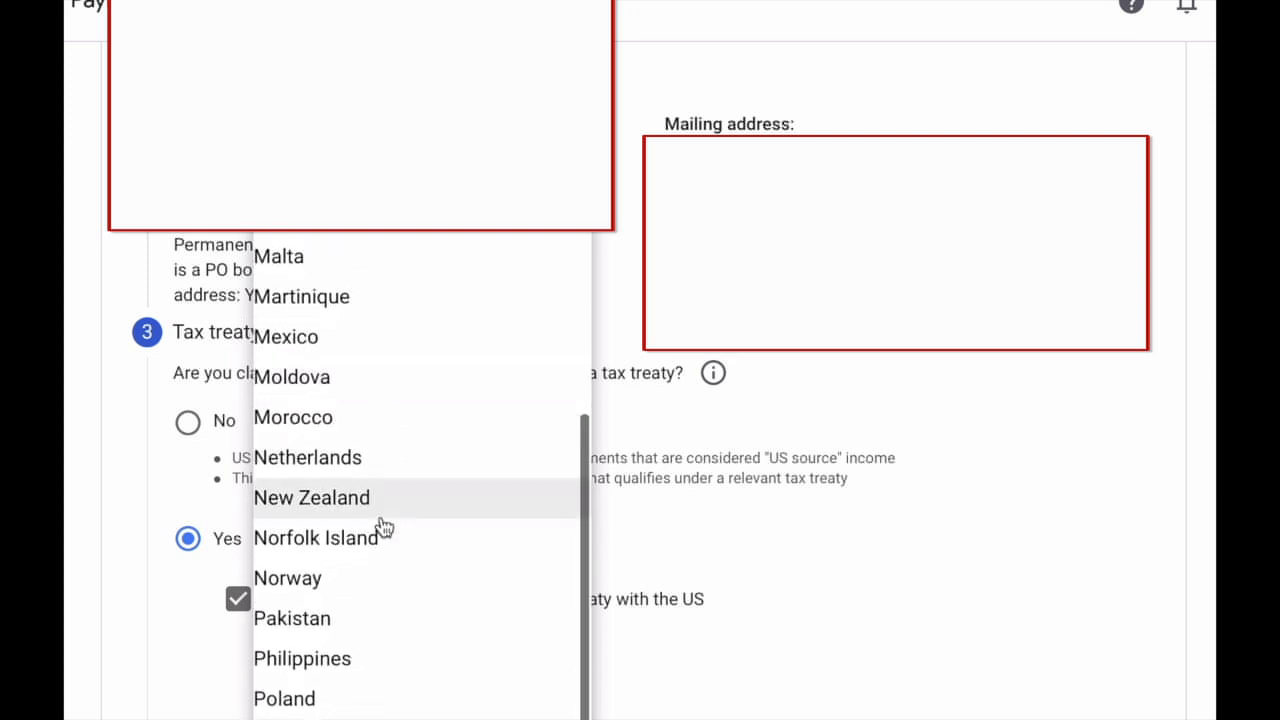
scroll(381, 527, down, 3)
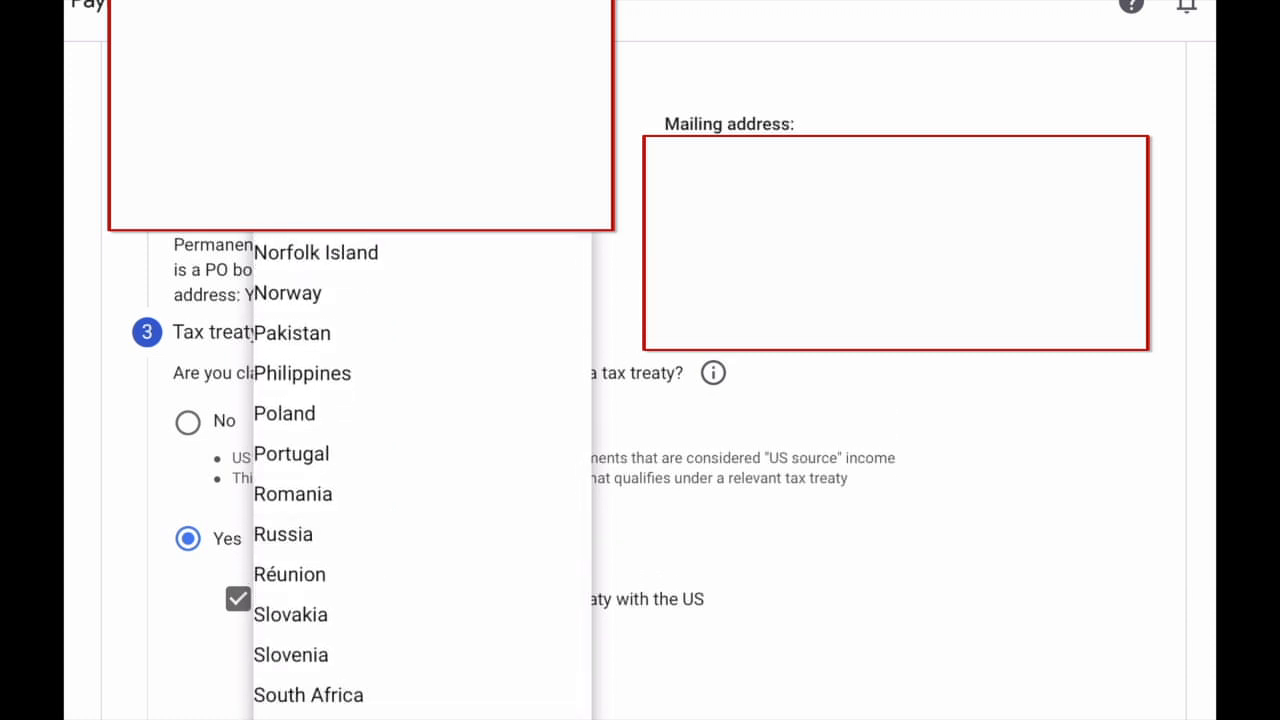
click(300, 715)
Step: Claim the Services income type under Article 7 and paragraph 1 at the 0% reduced treaty rate and confirm the treaty terms are met
scroll(374, 602, down, 5)
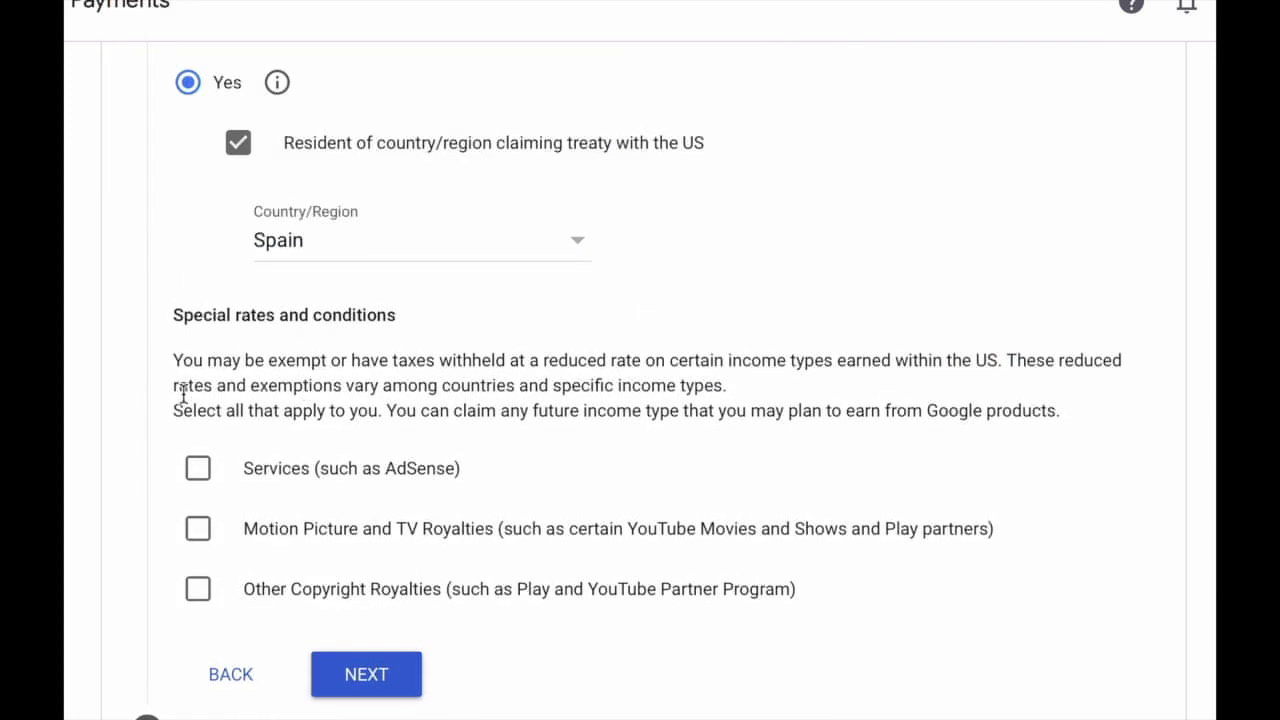
click(200, 468)
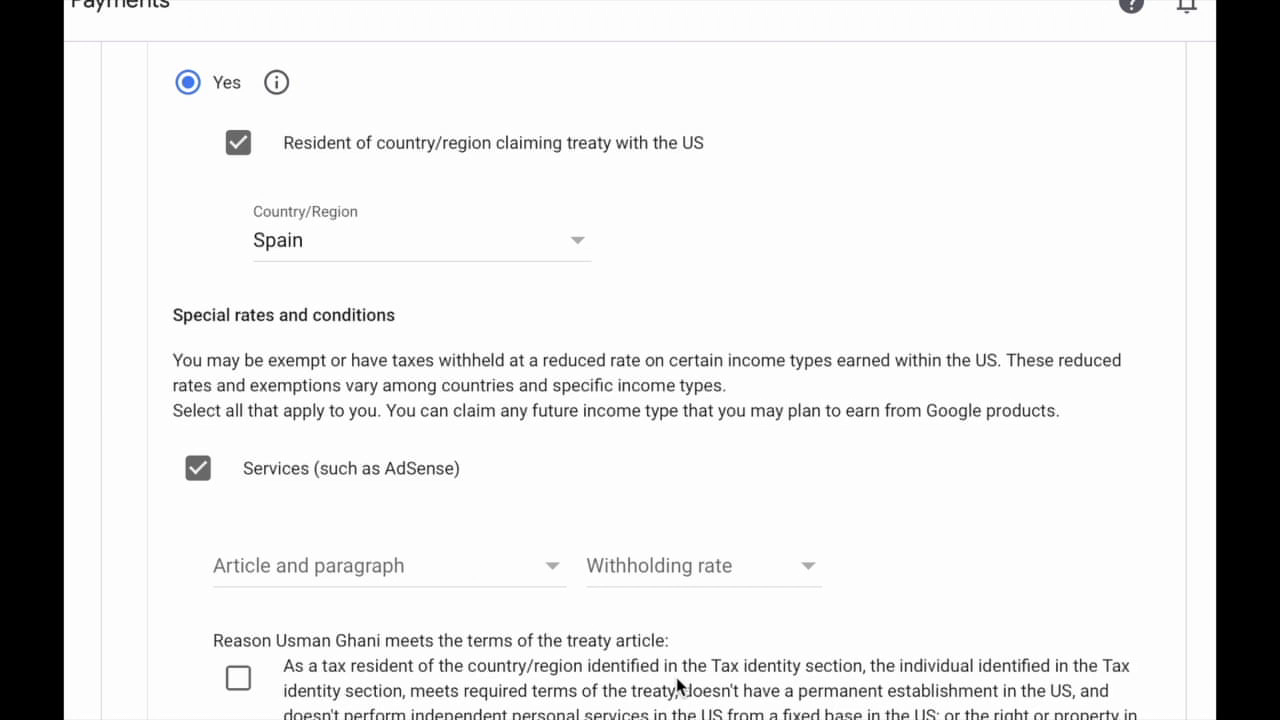
click(545, 570)
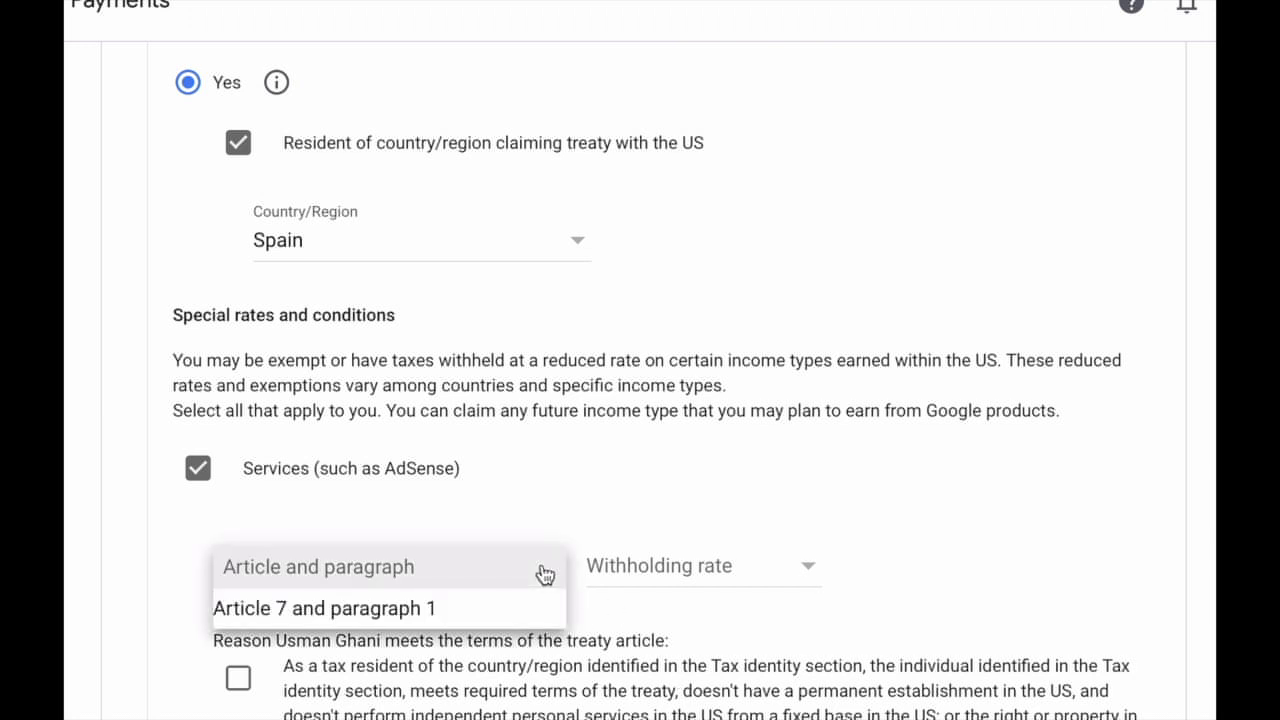
click(493, 604)
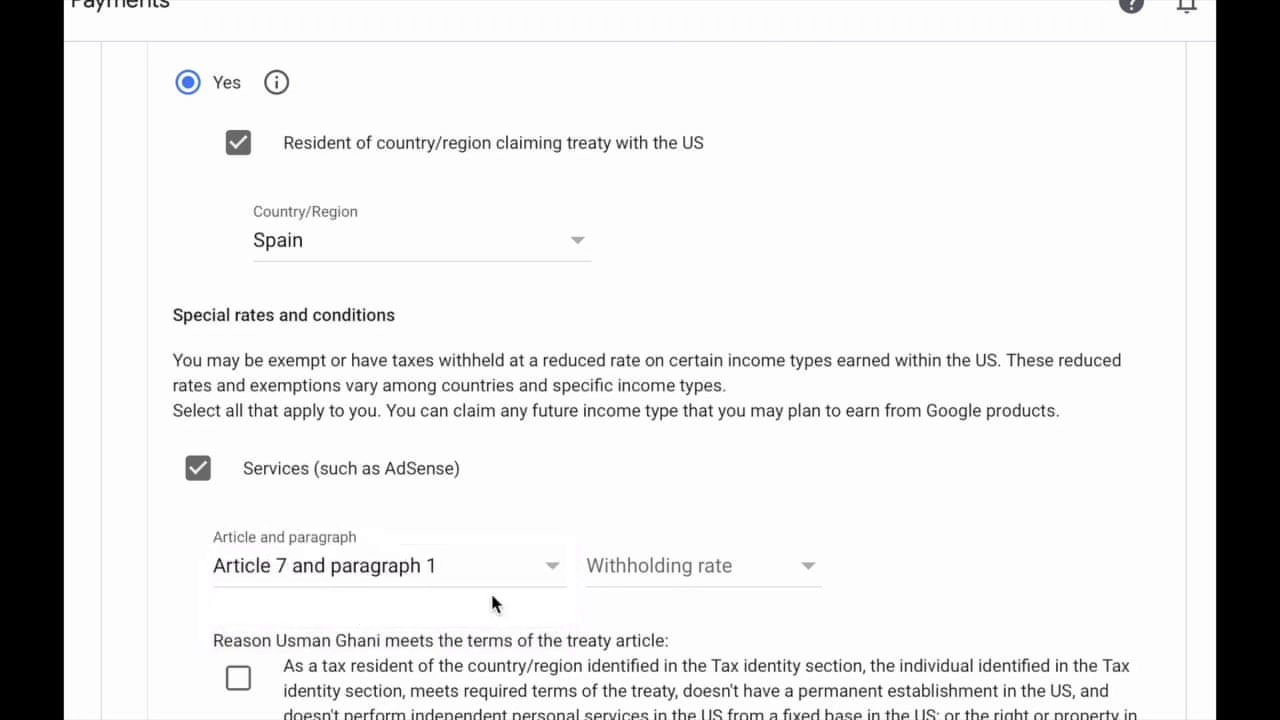
click(808, 569)
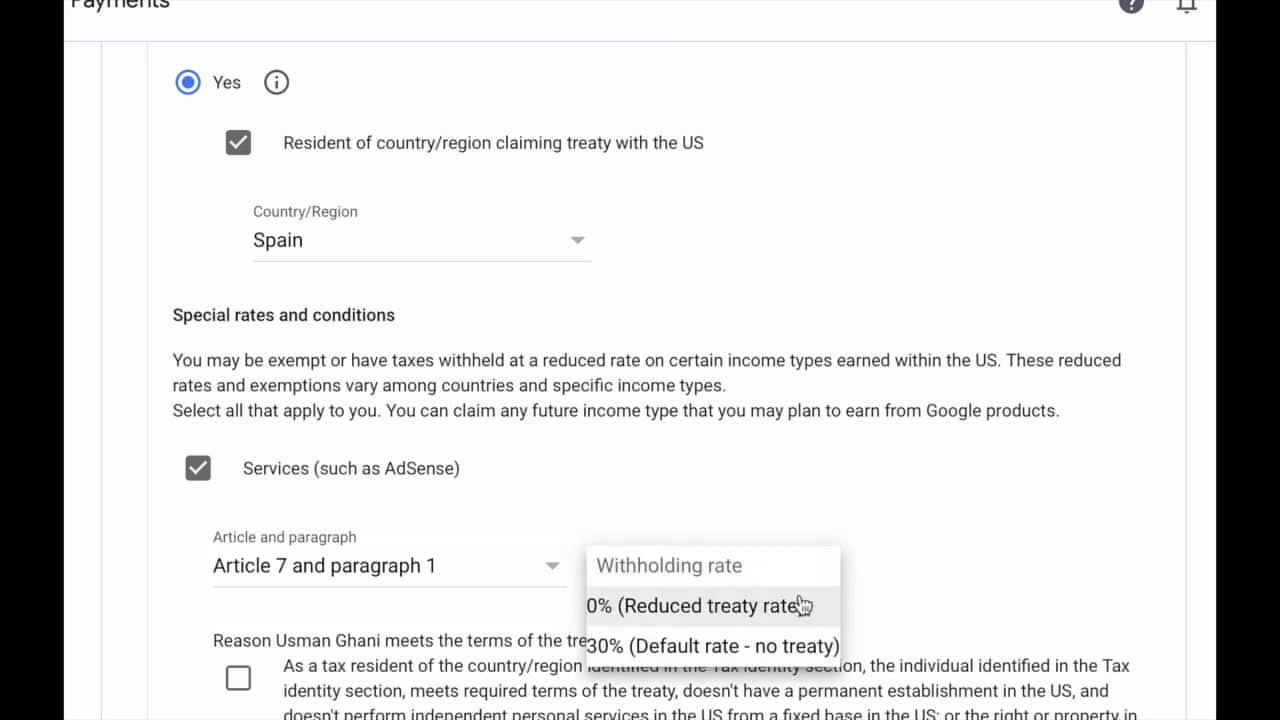
click(801, 605)
scroll(500, 450, down, 2)
click(238, 507)
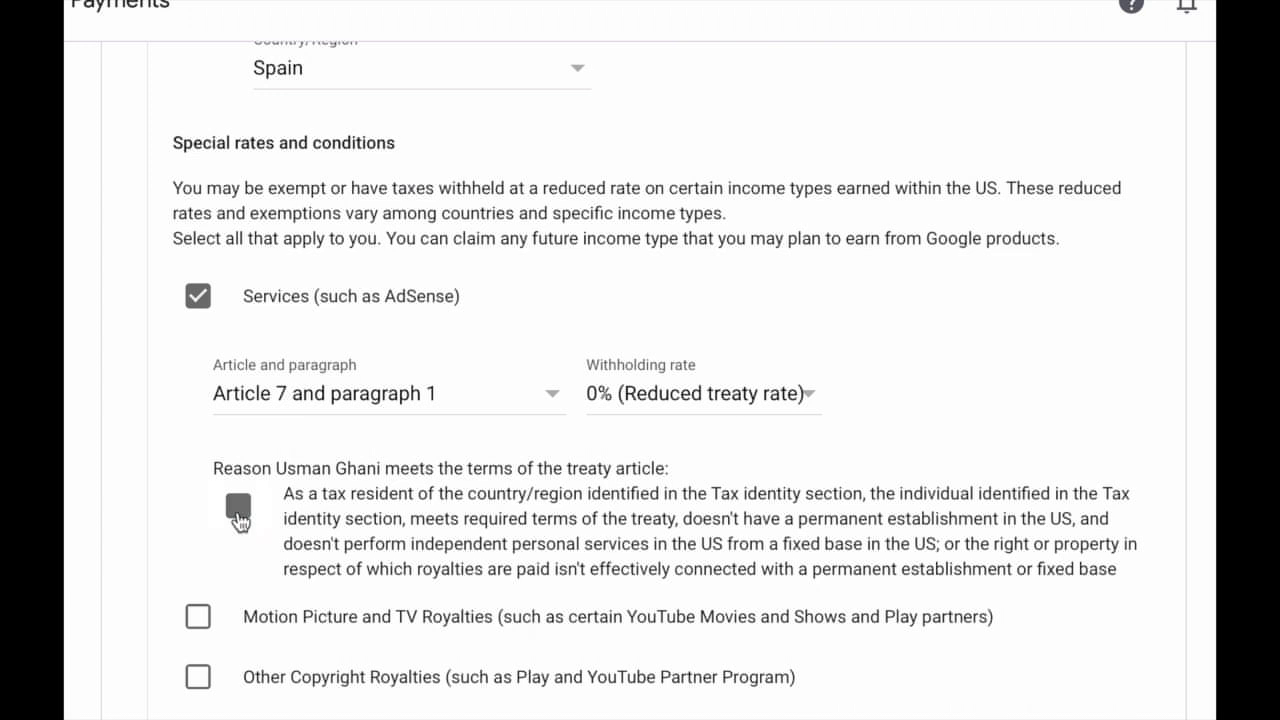
Step: Claim Motion Picture and TV Royalties under Article 12 and paragraph 2 at the 0% reduced treaty rate and confirm the treaty terms are met
click(197, 618)
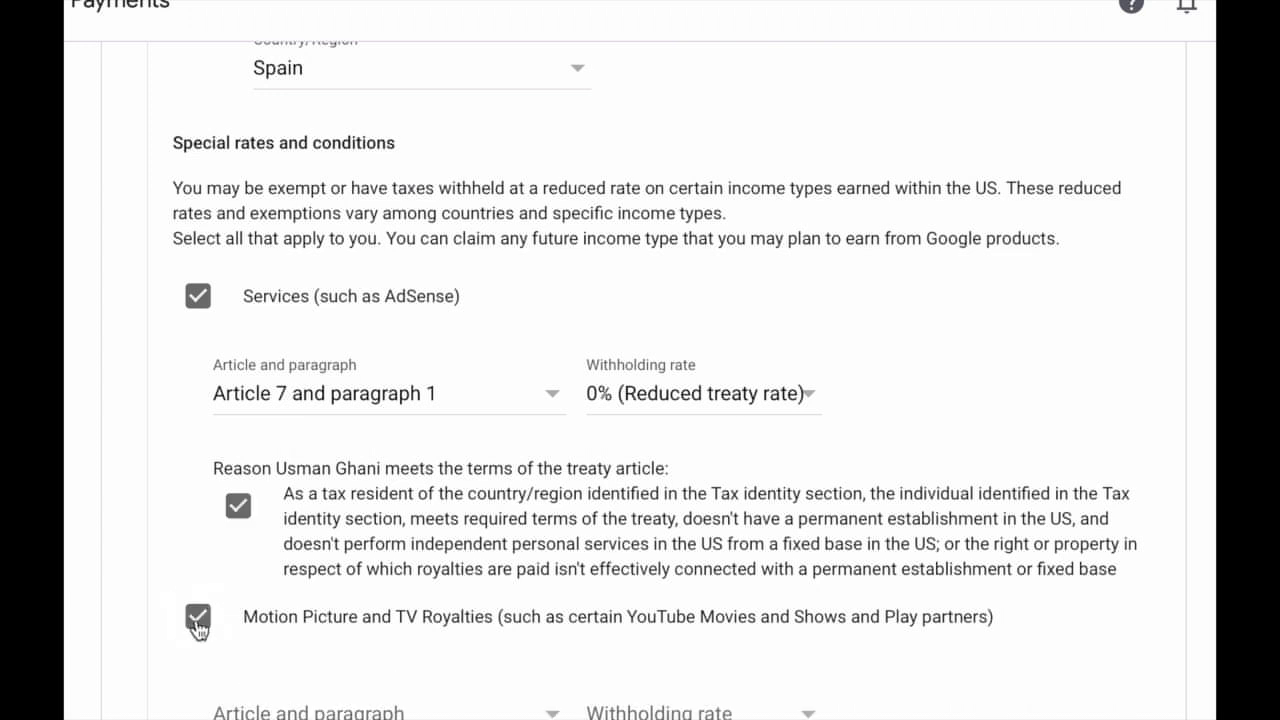
click(240, 507)
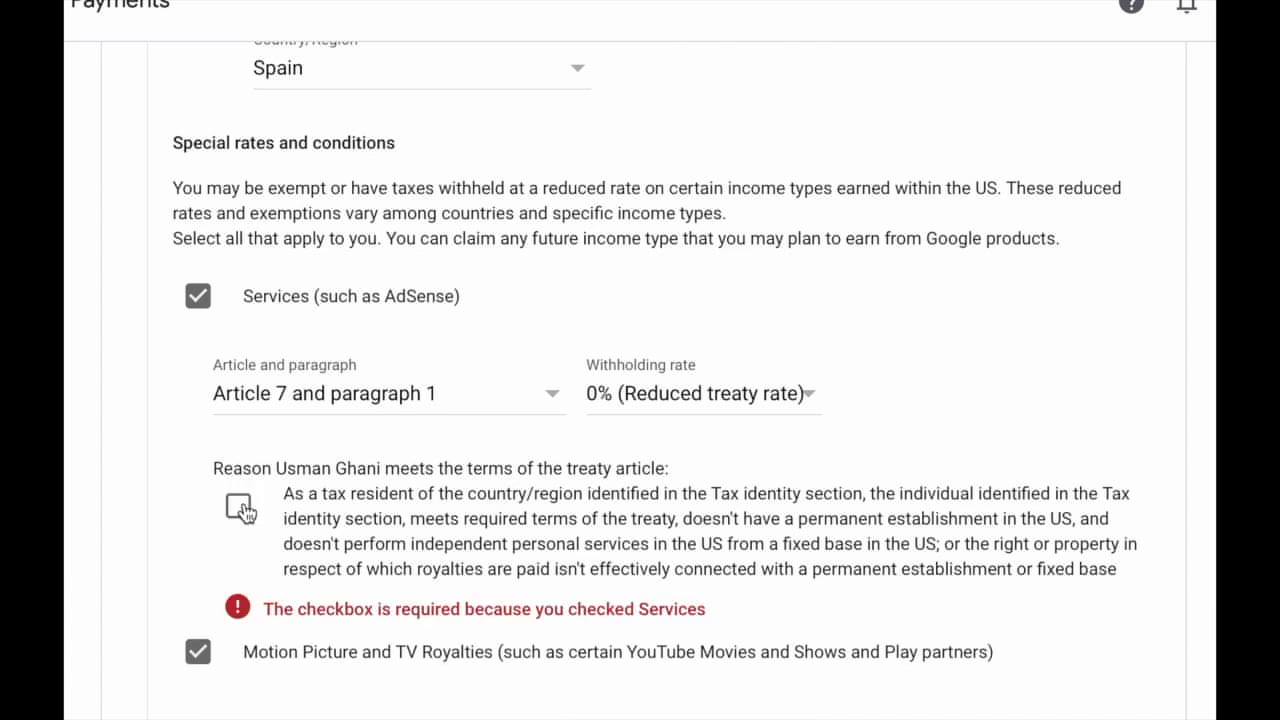
click(240, 508)
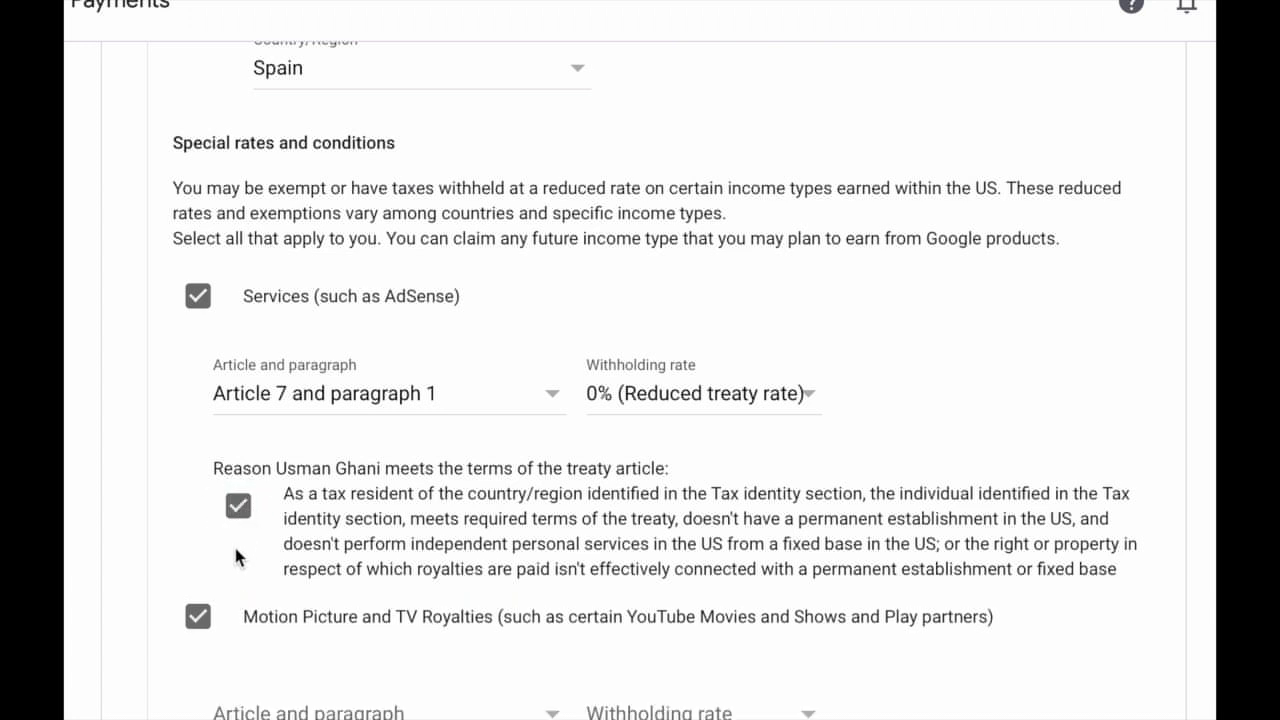
scroll(288, 645, down, 2)
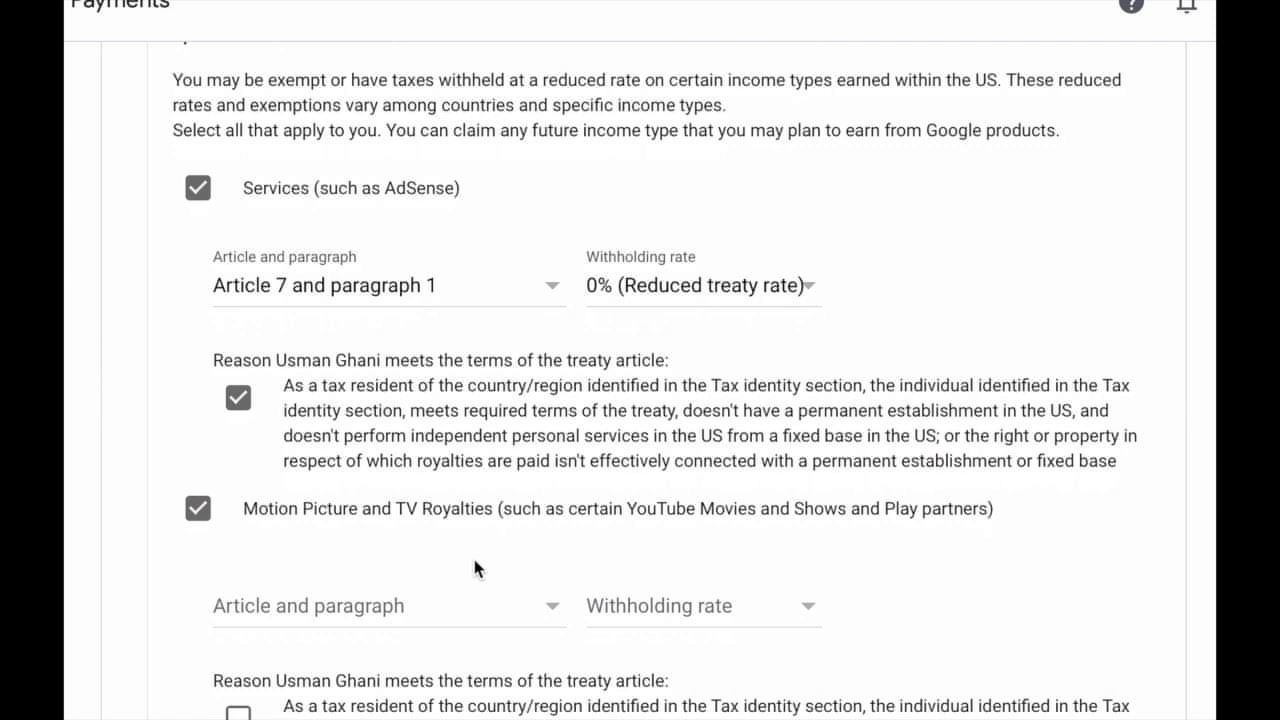
click(552, 608)
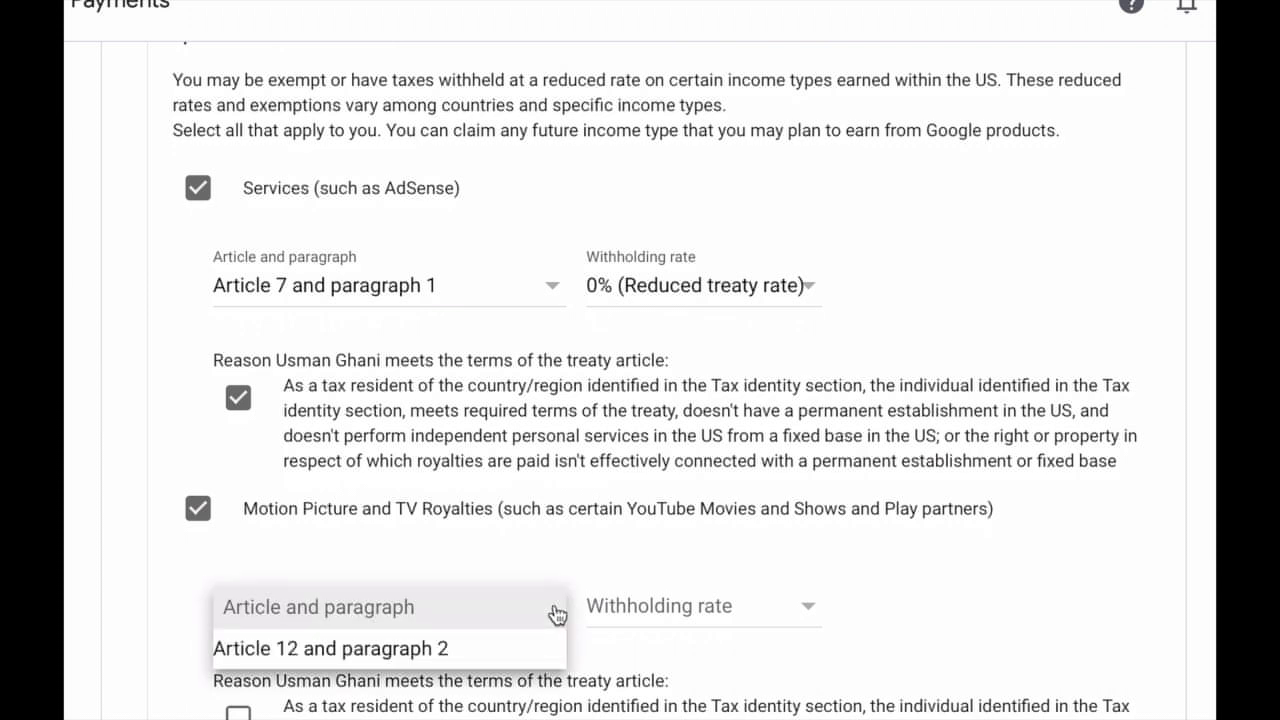
click(503, 647)
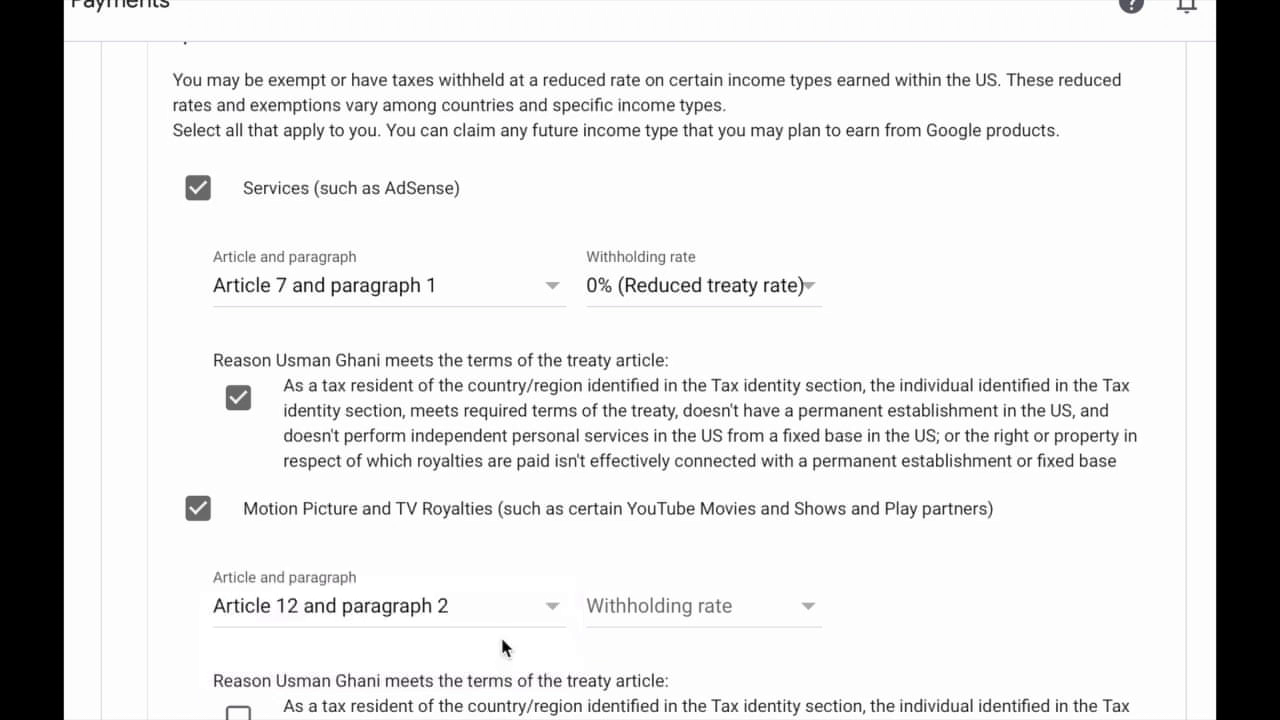
click(810, 608)
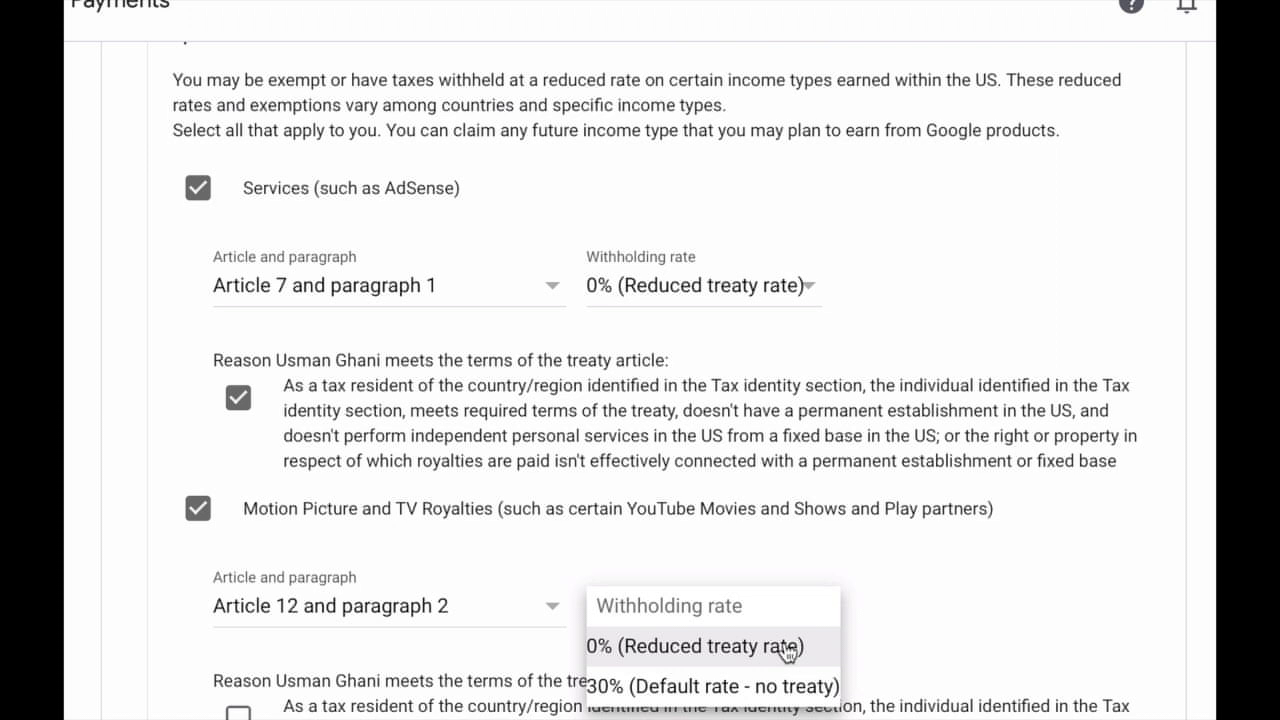
click(788, 648)
scroll(789, 651, down, 3)
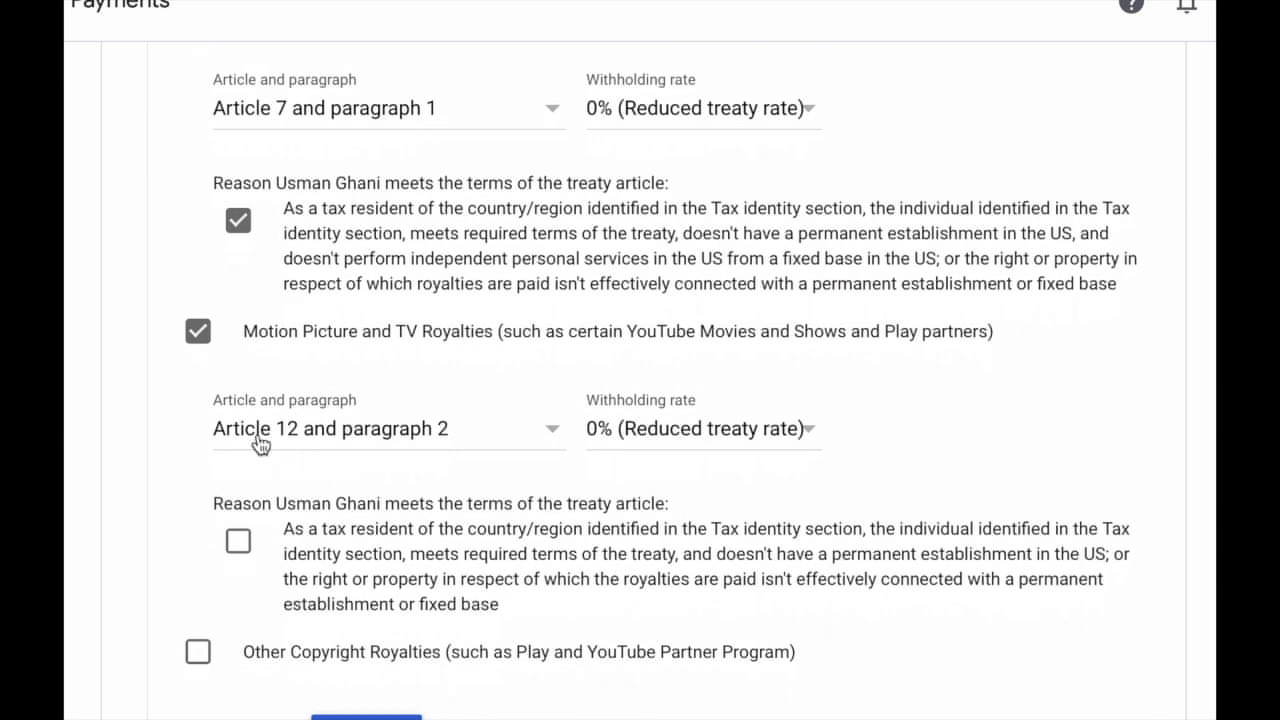
click(238, 542)
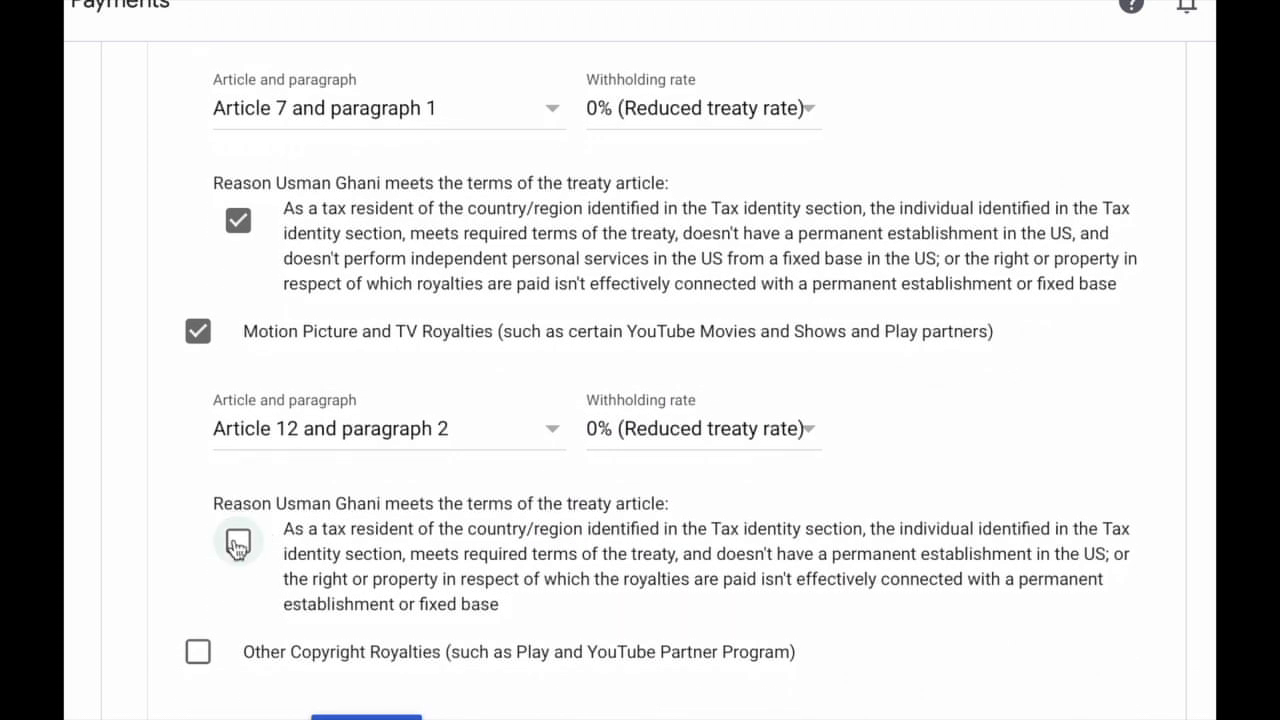
Step: Claim Other Copyright Royalties under Article 12 and paragraph 2 at the 0% reduced treaty rate and confirm the treaty terms are met
click(198, 657)
scroll(195, 664, down, 3)
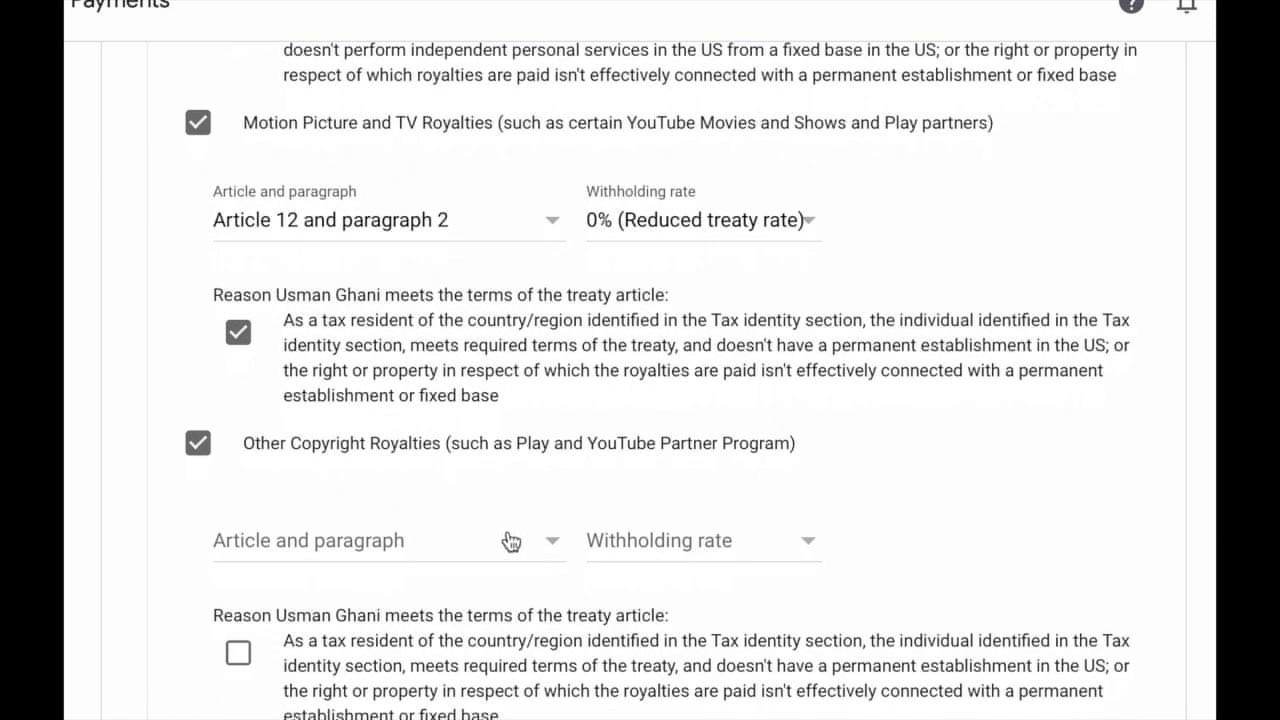
click(511, 541)
click(523, 577)
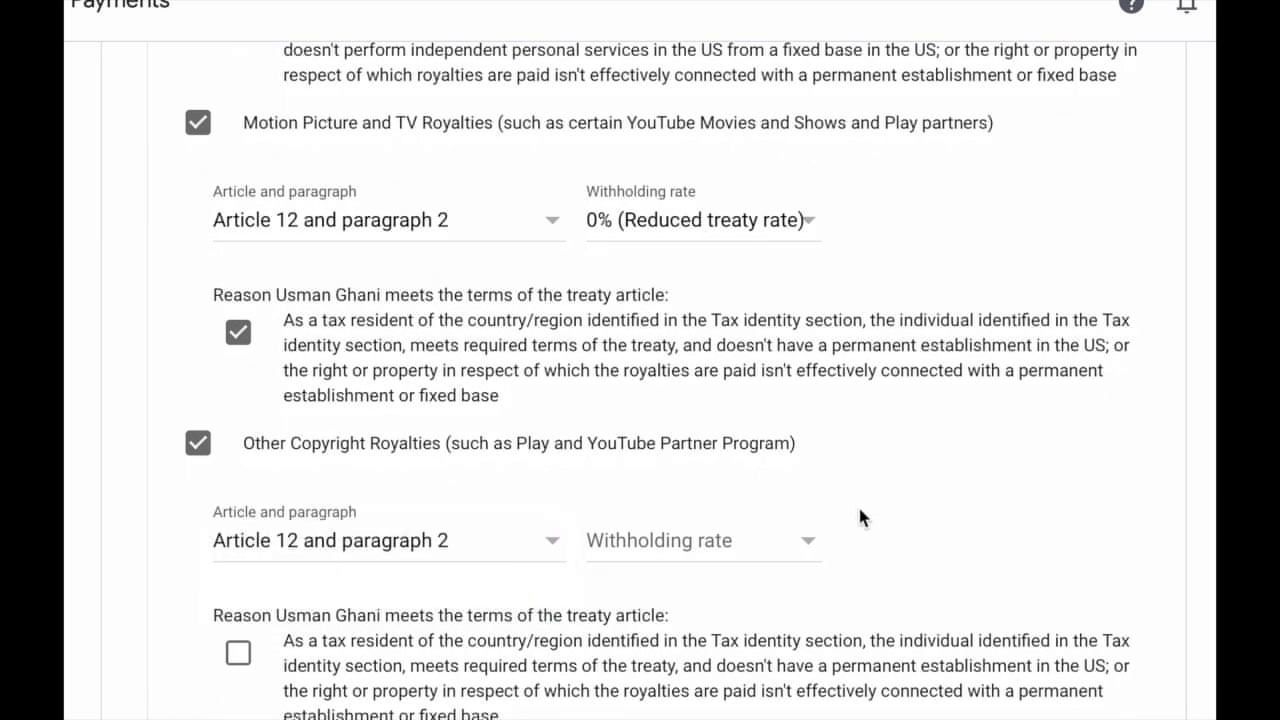
click(808, 545)
click(800, 585)
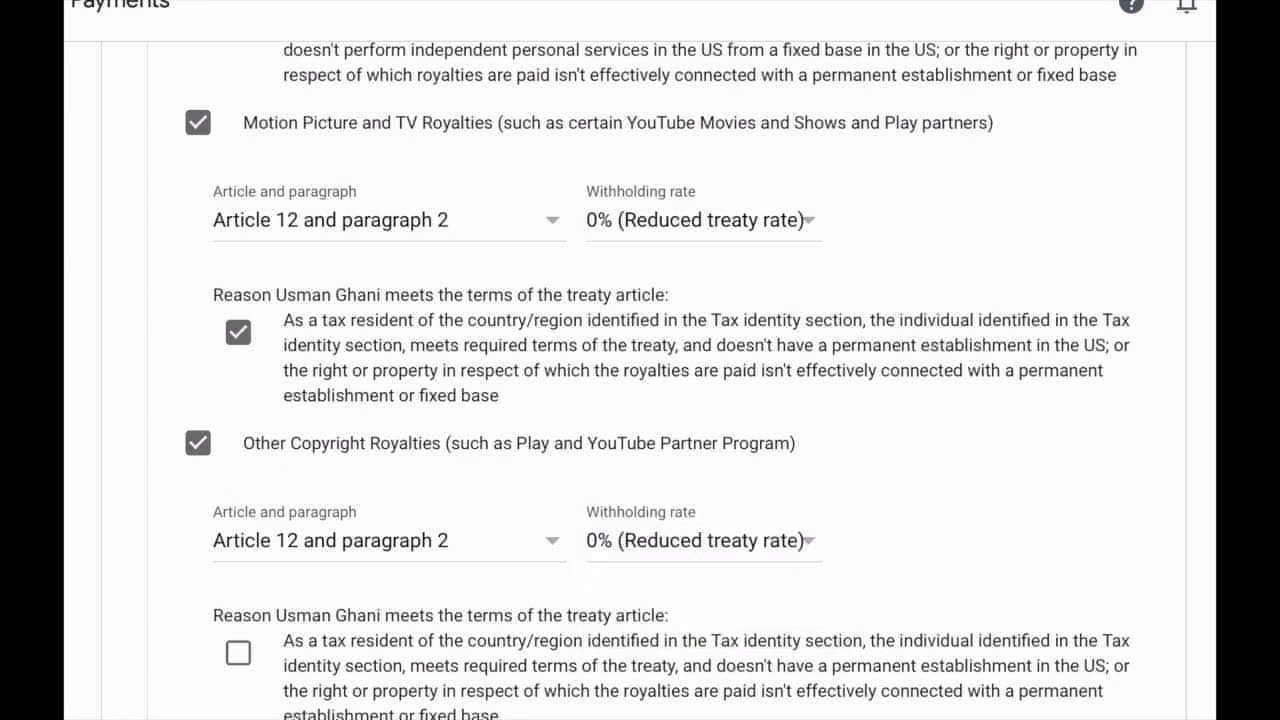
click(655, 0)
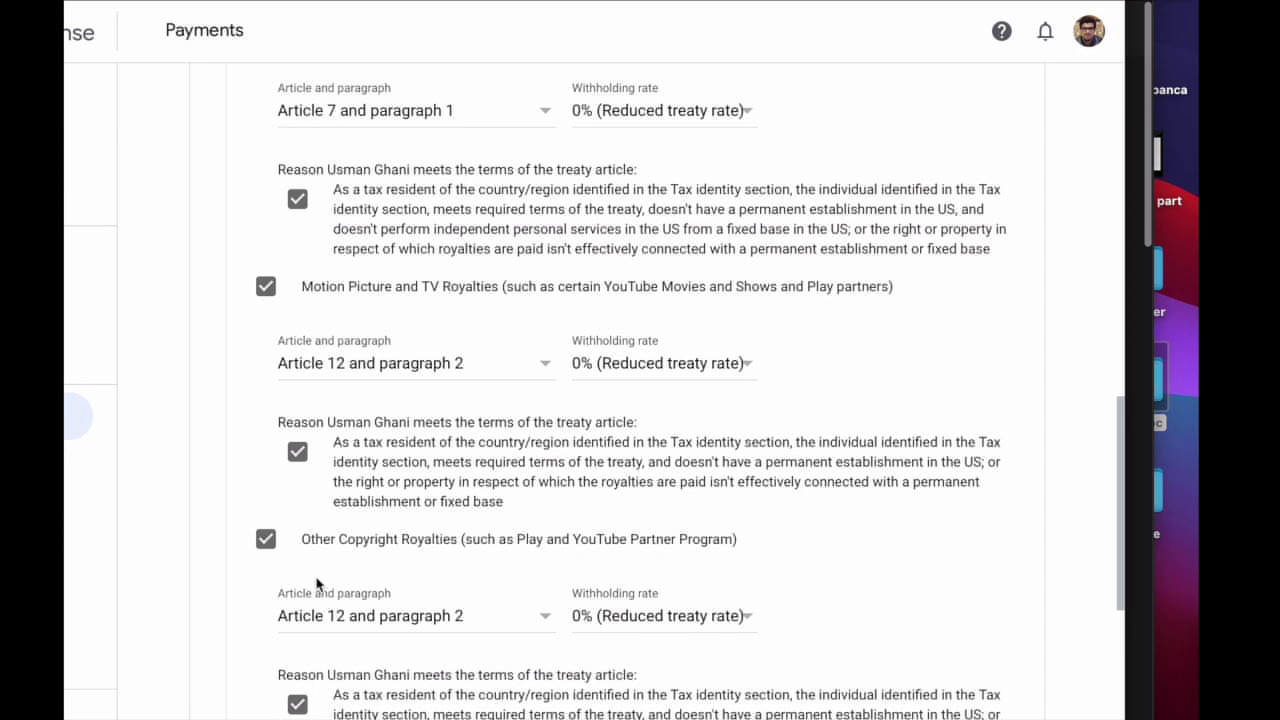
Step: Complete the Tax treaty section and continue to the list of W-8BEN forms in the Document preview section
scroll(316, 584, down, 2)
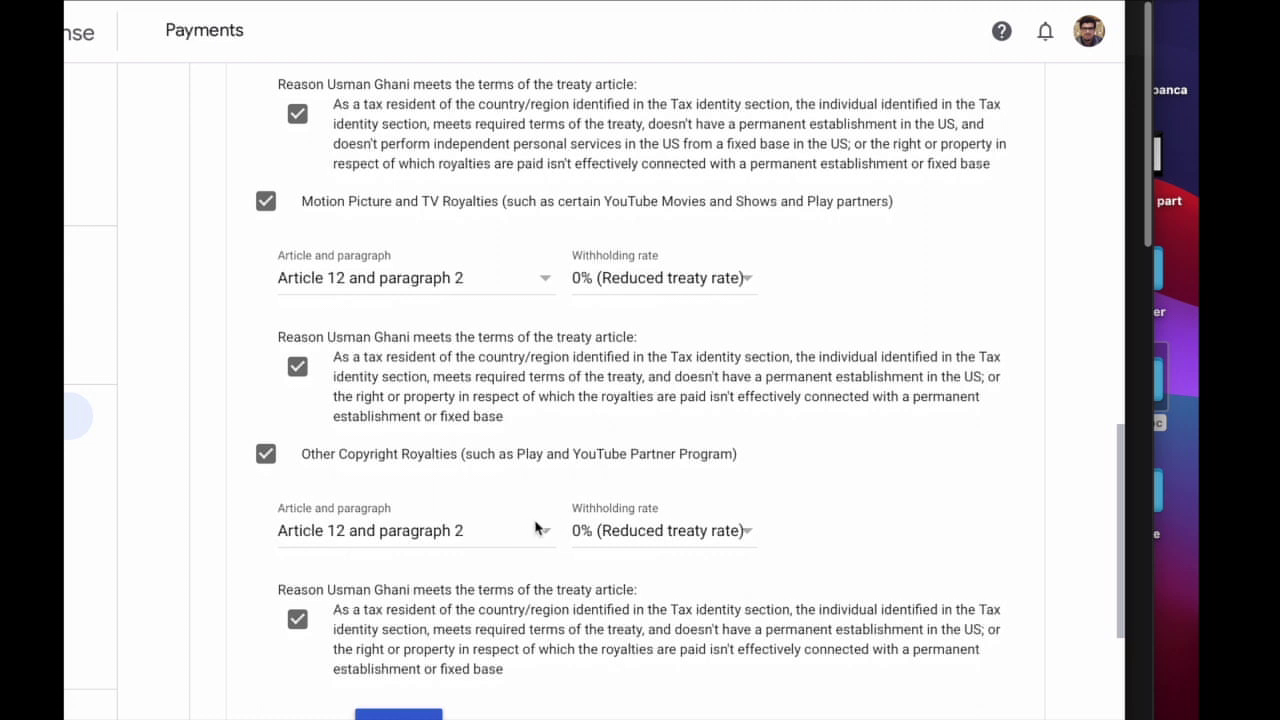
click(549, 536)
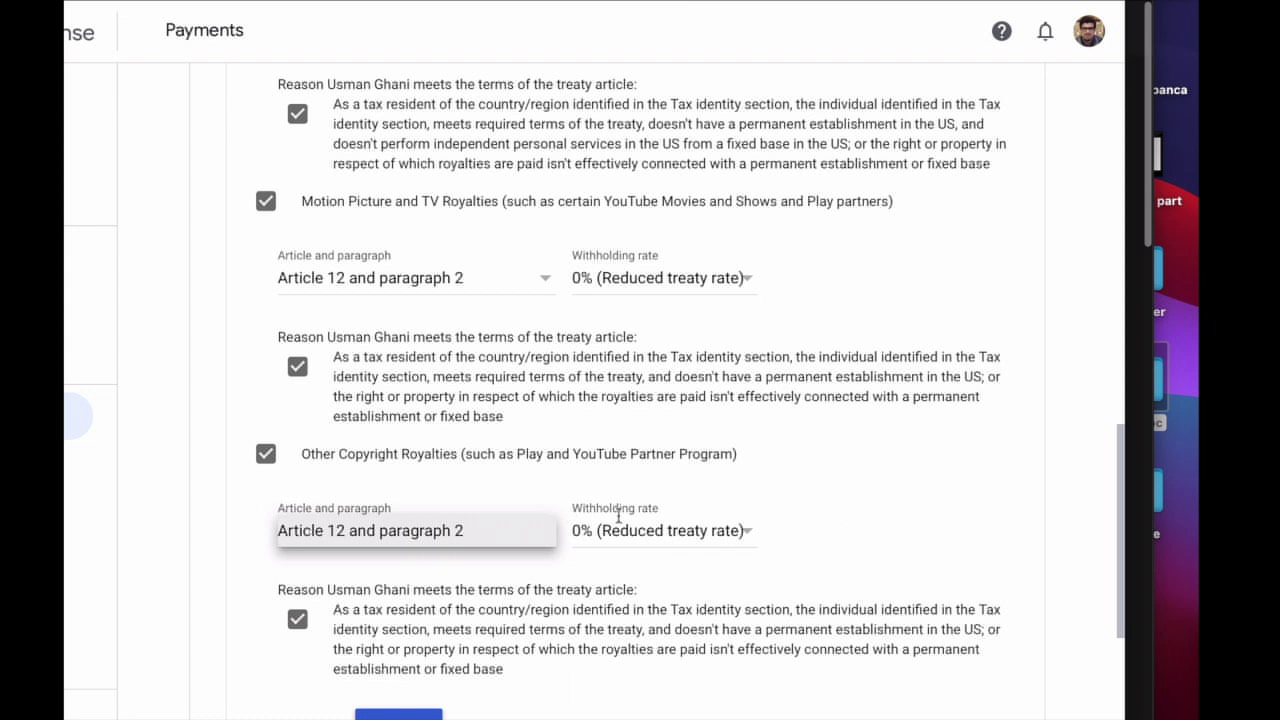
click(885, 497)
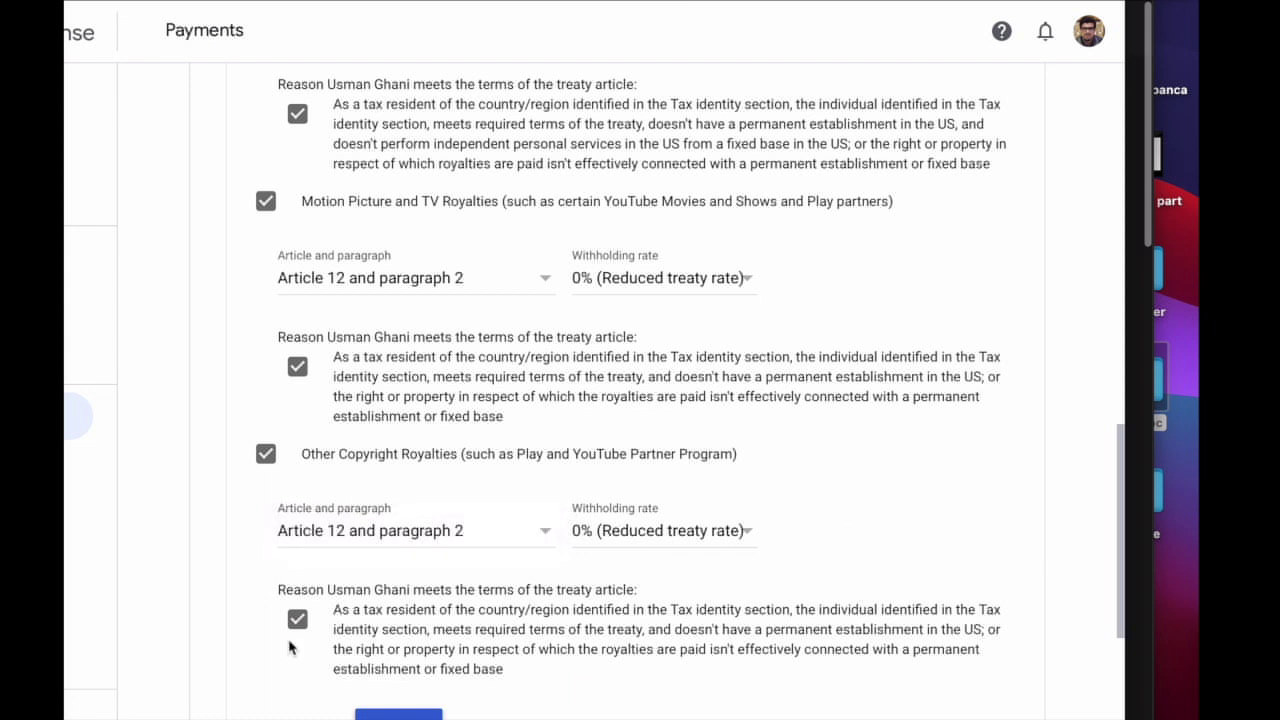
scroll(293, 649, down, 3)
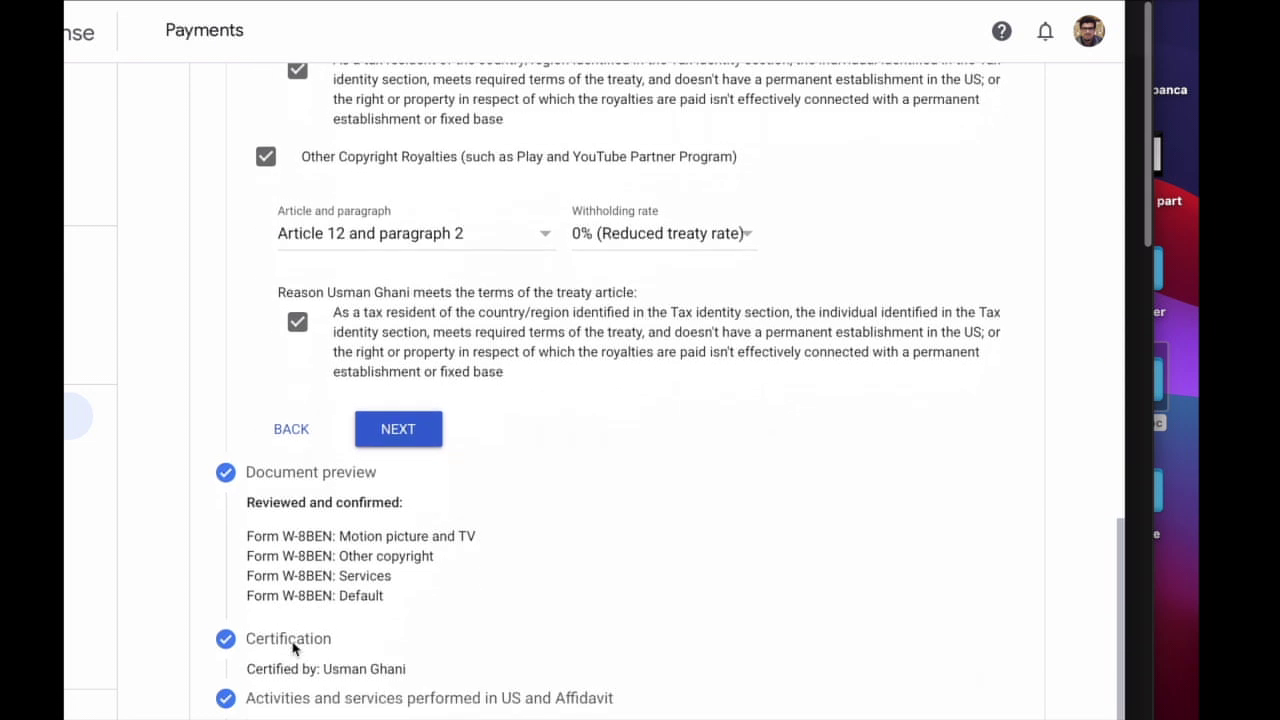
click(421, 434)
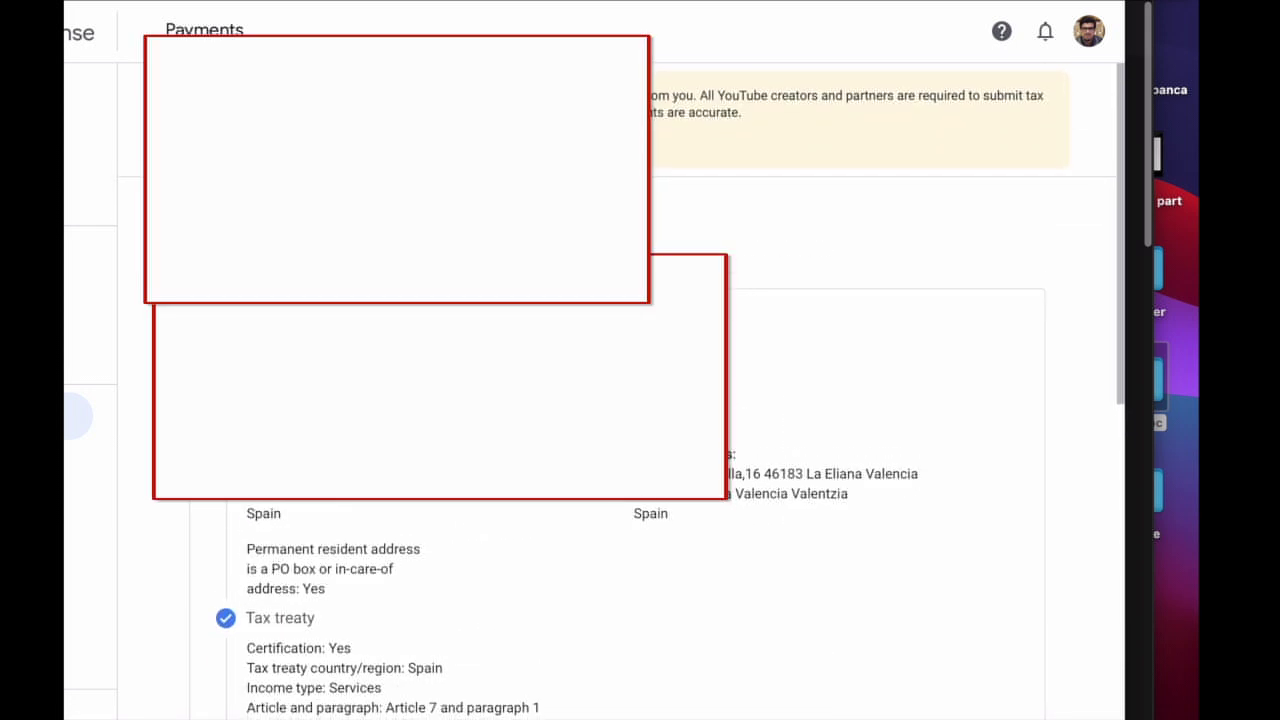
scroll(880, 450, down, 2)
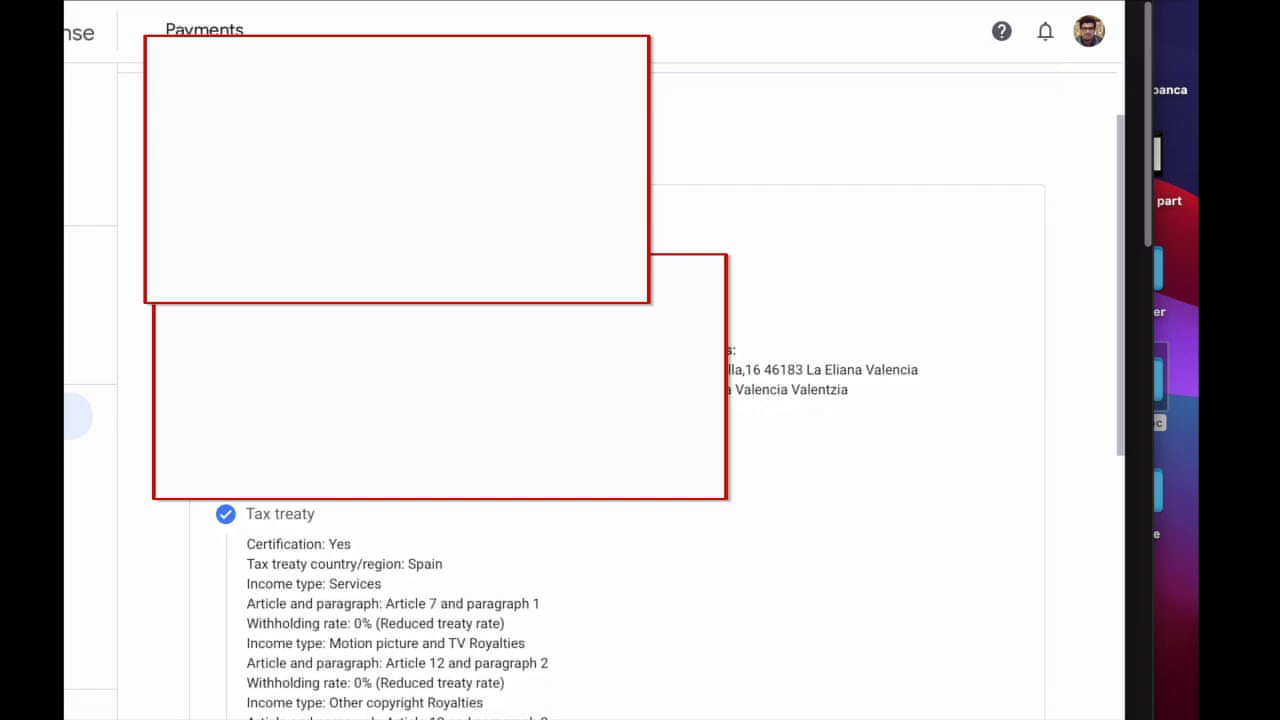
scroll(880, 450, down, 2)
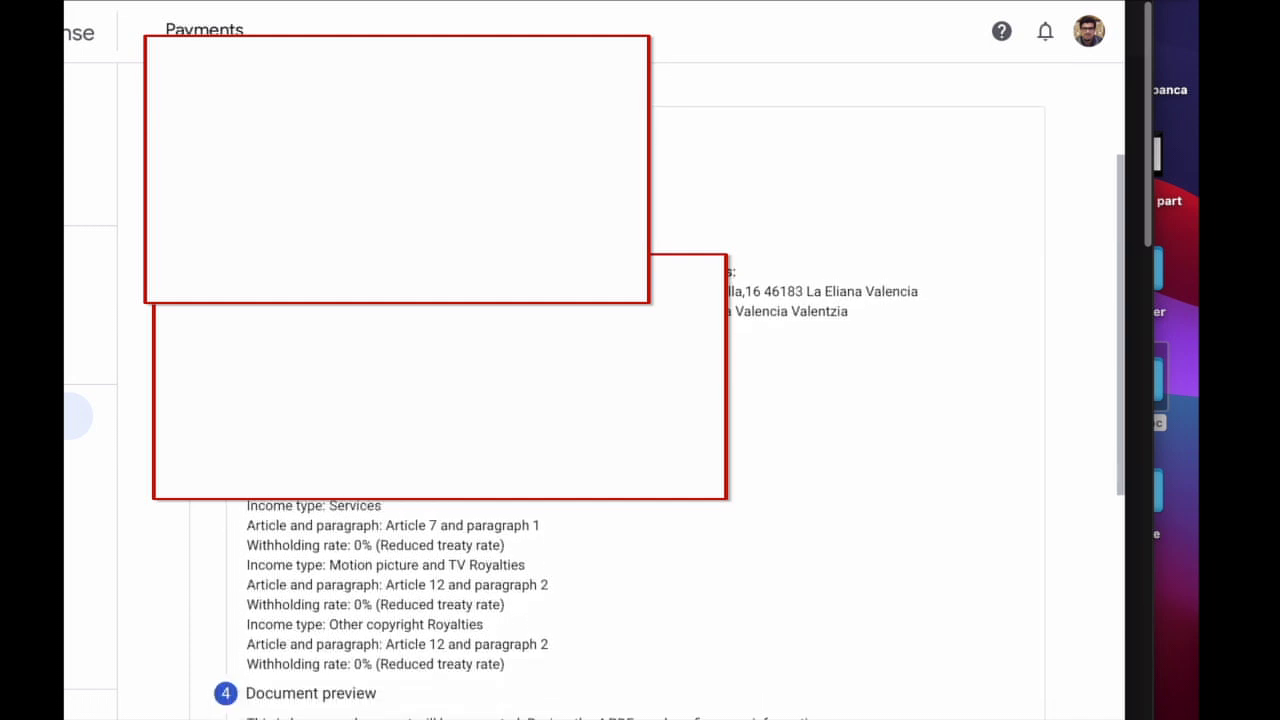
scroll(880, 450, down, 3)
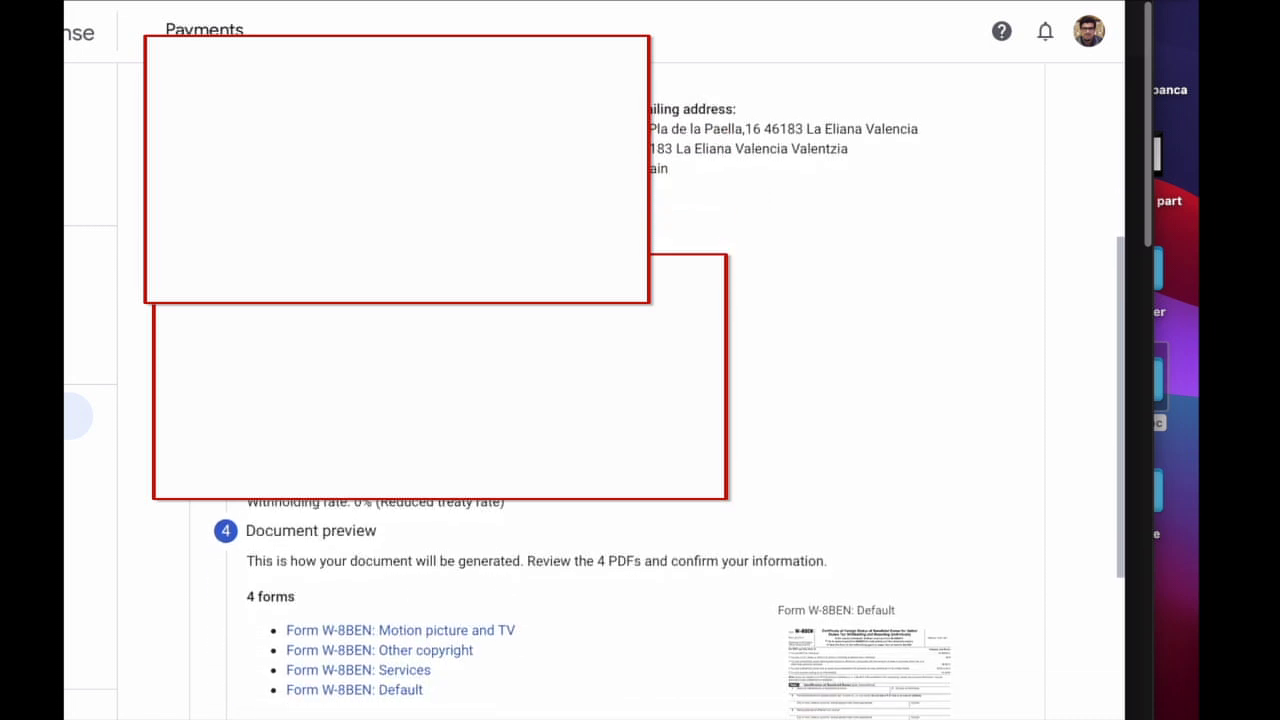
scroll(383, 477, down, 2)
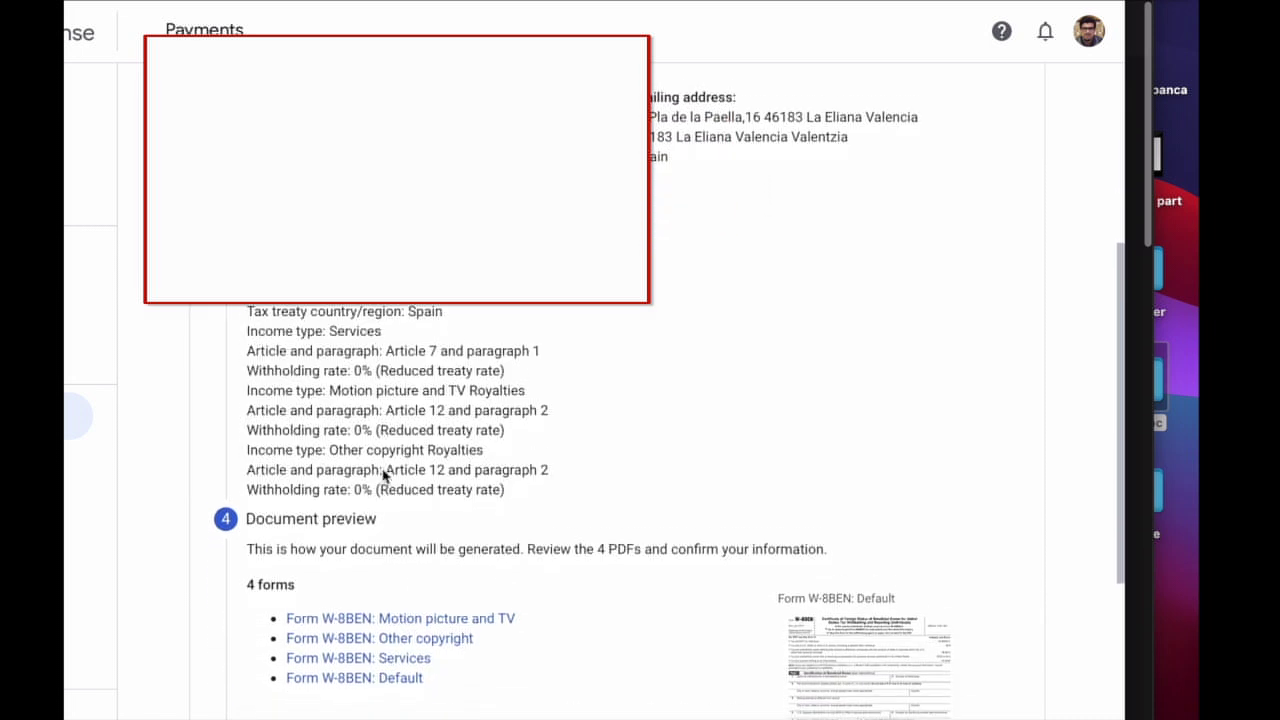
Step: Complete the Document preview section for the four W-8BEN forms and the Certification section, continuing to Activities and services performed in US and Affidavit
scroll(383, 477, down, 4)
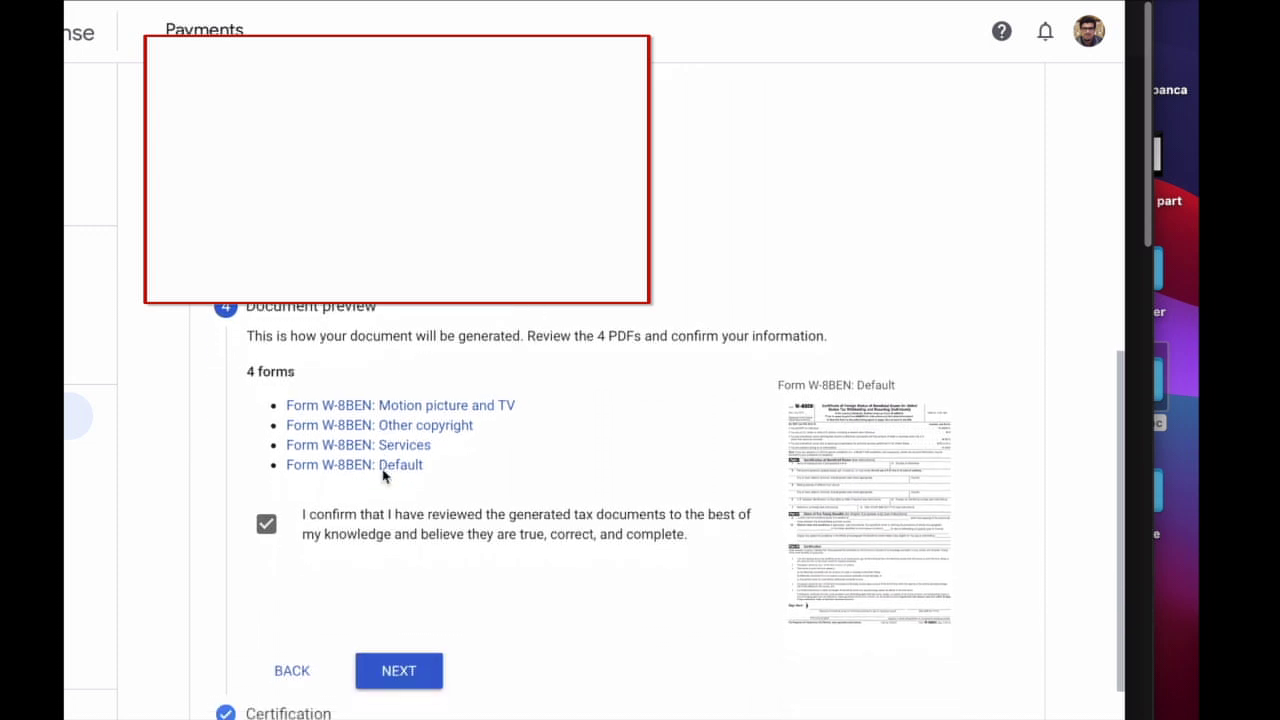
scroll(384, 477, down, 1)
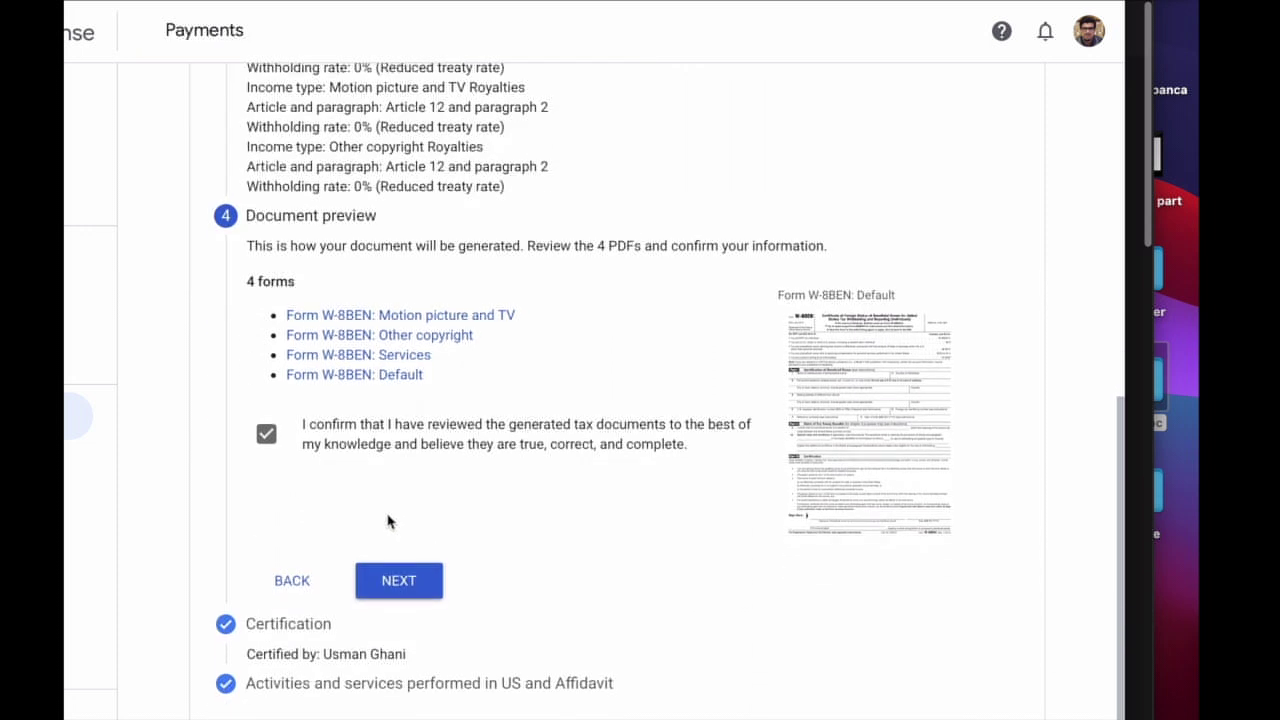
click(400, 588)
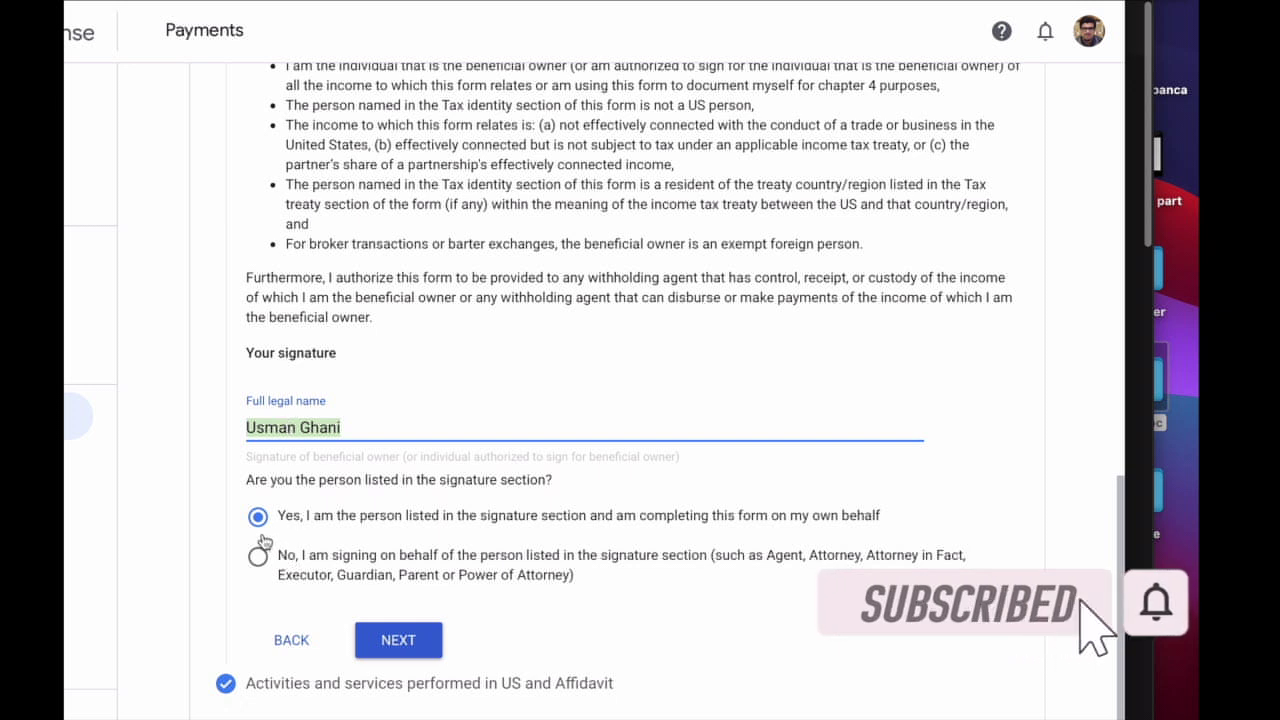
click(390, 638)
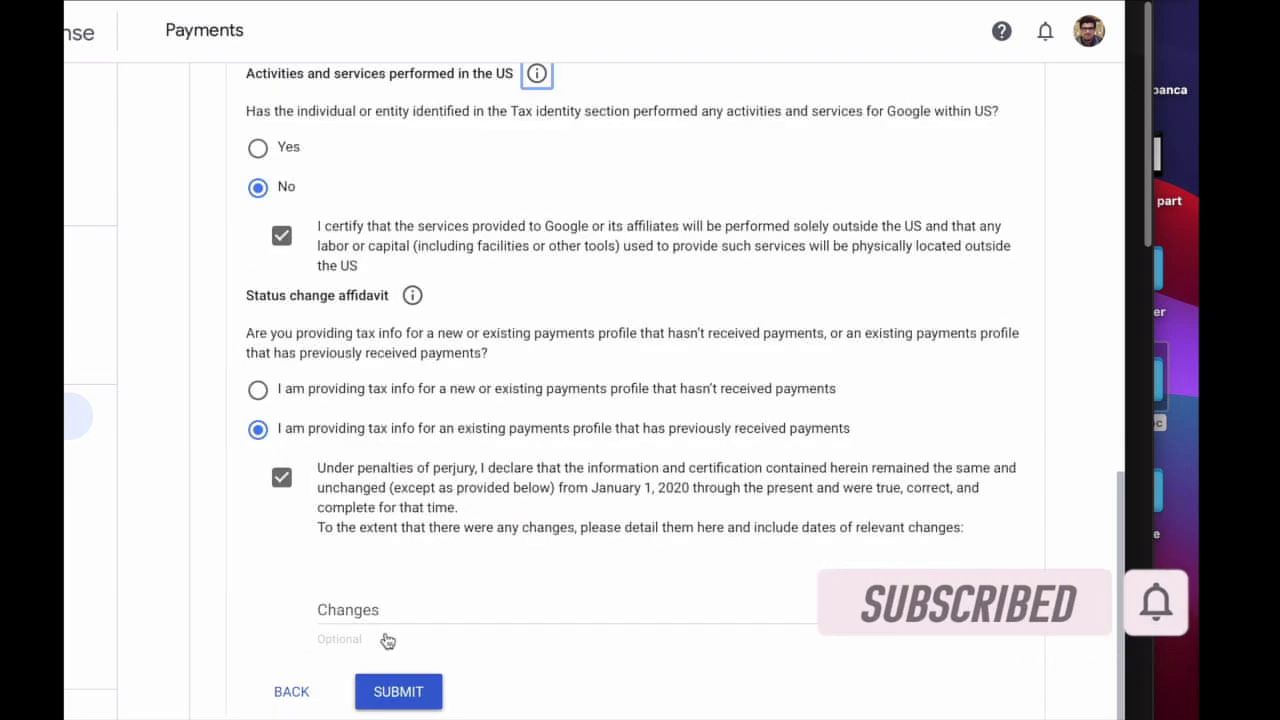
Step: Answer No to having performed activities and services for Google within the US, keeping the certification that services are performed solely outside the US
scroll(326, 281, up, 5)
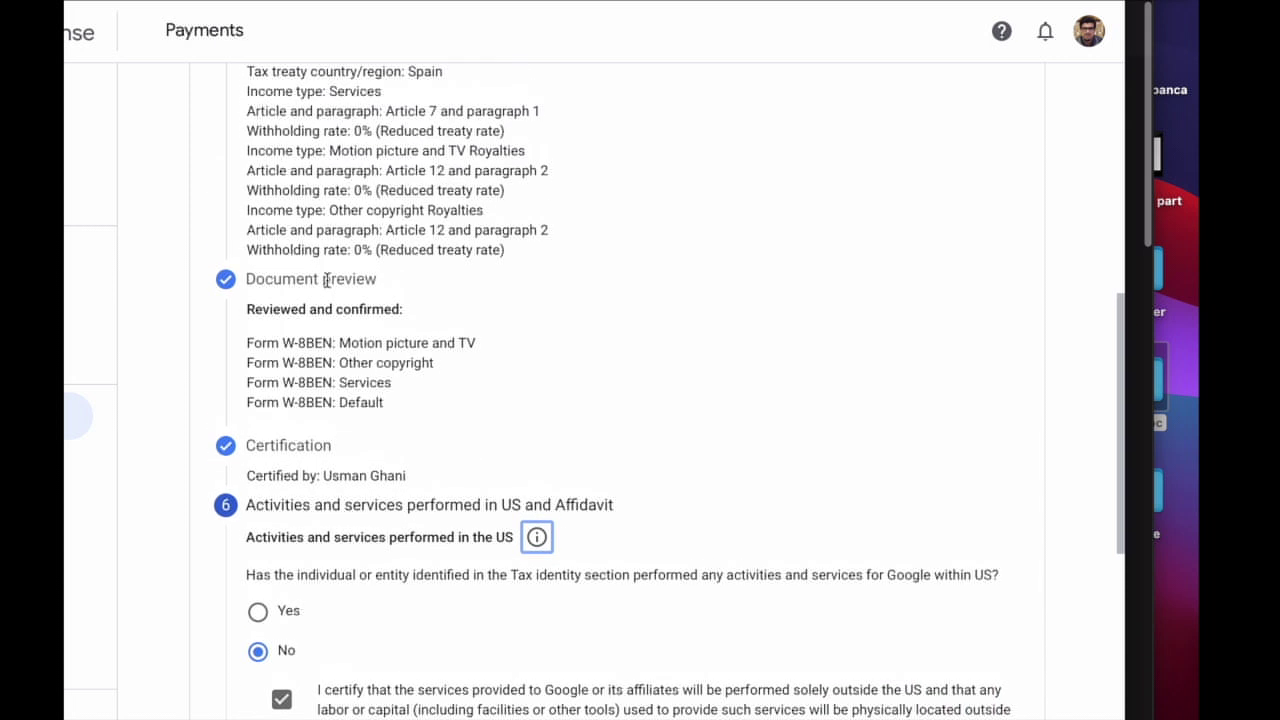
scroll(326, 281, down, 3)
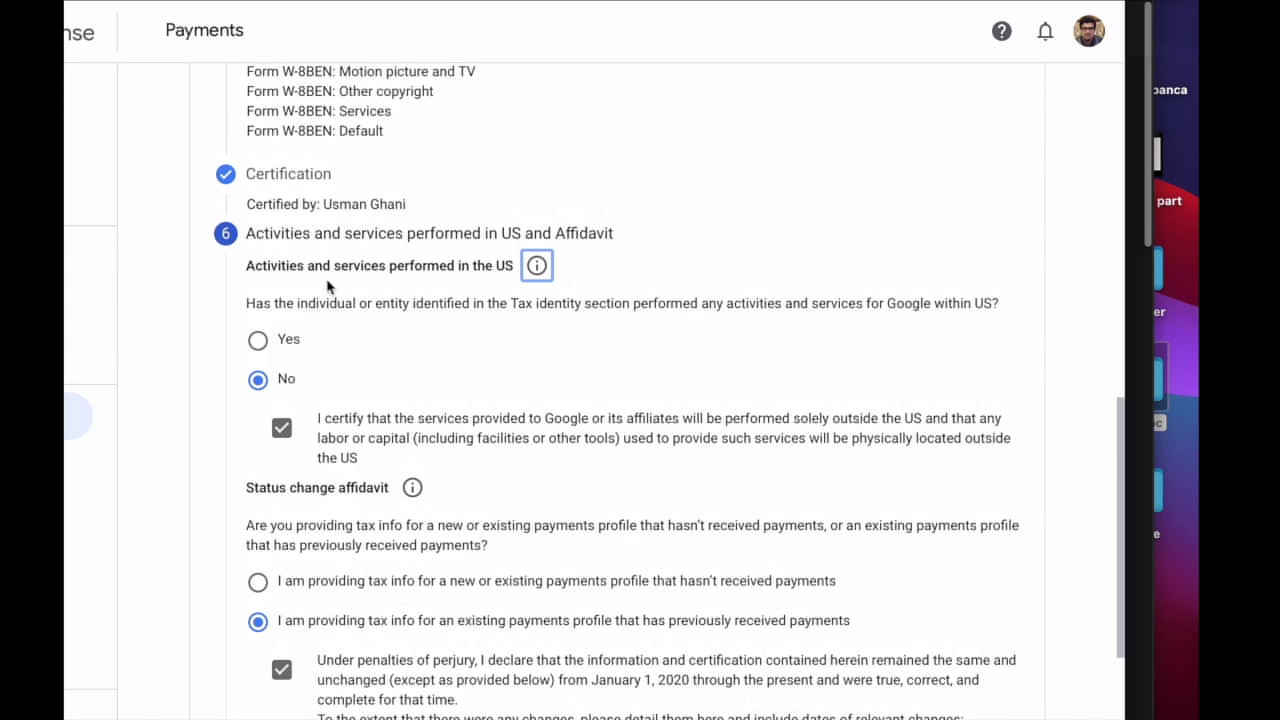
scroll(327, 285, down, 2)
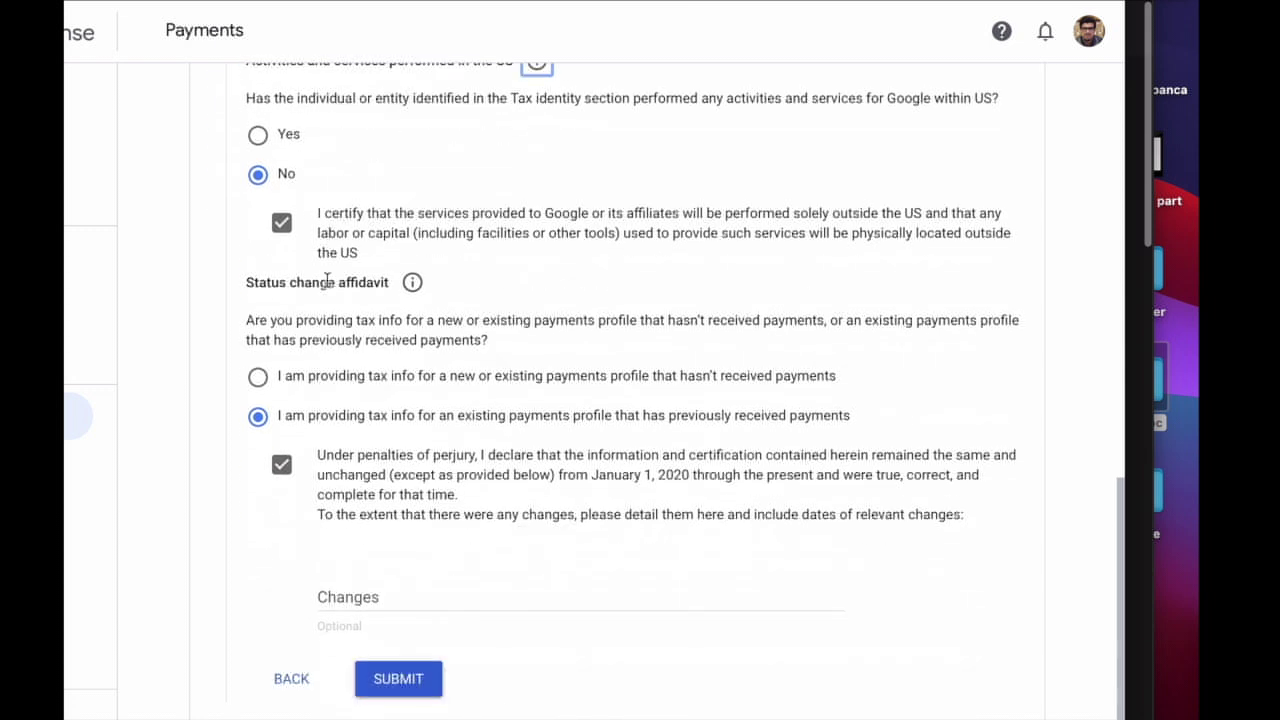
scroll(326, 281, up, 2)
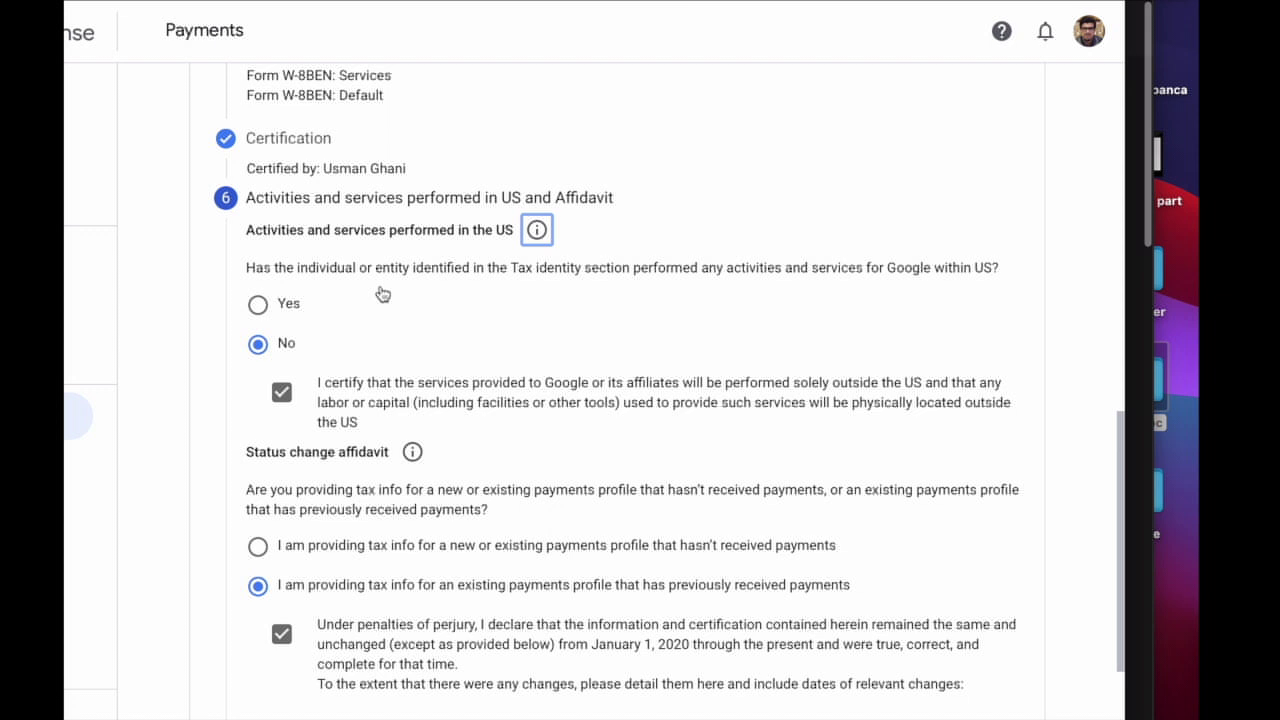
click(258, 310)
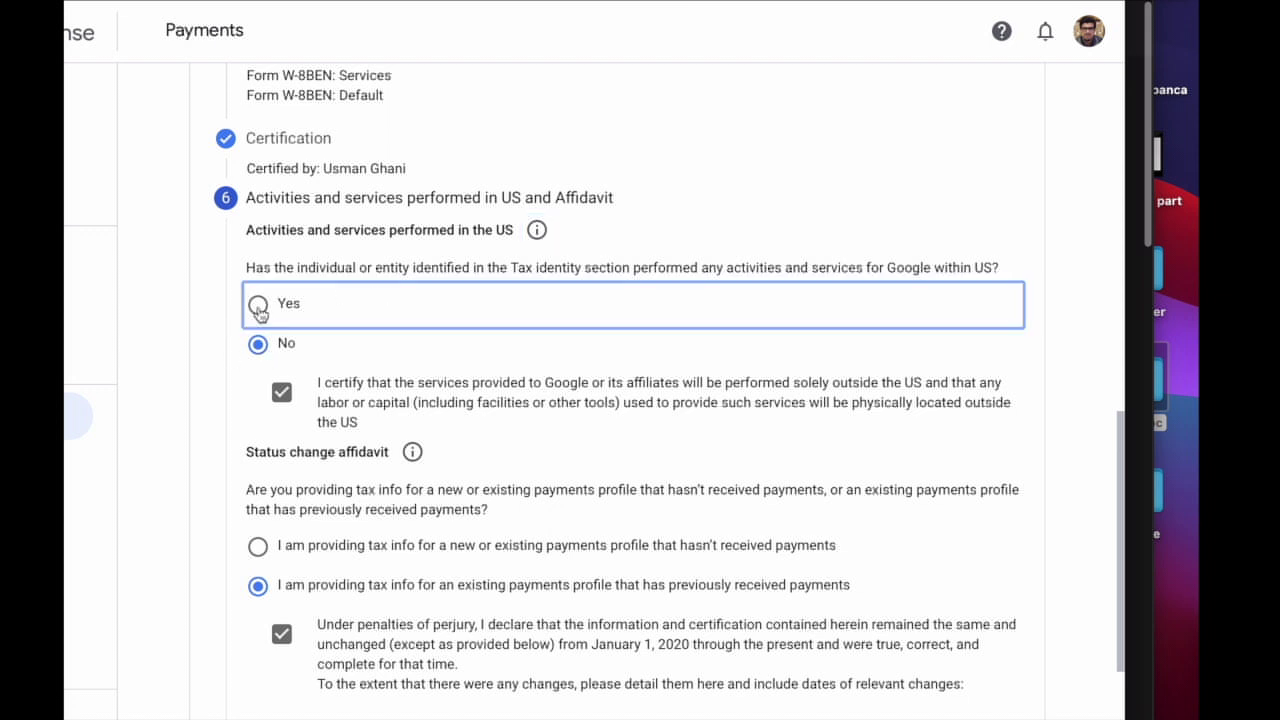
click(258, 343)
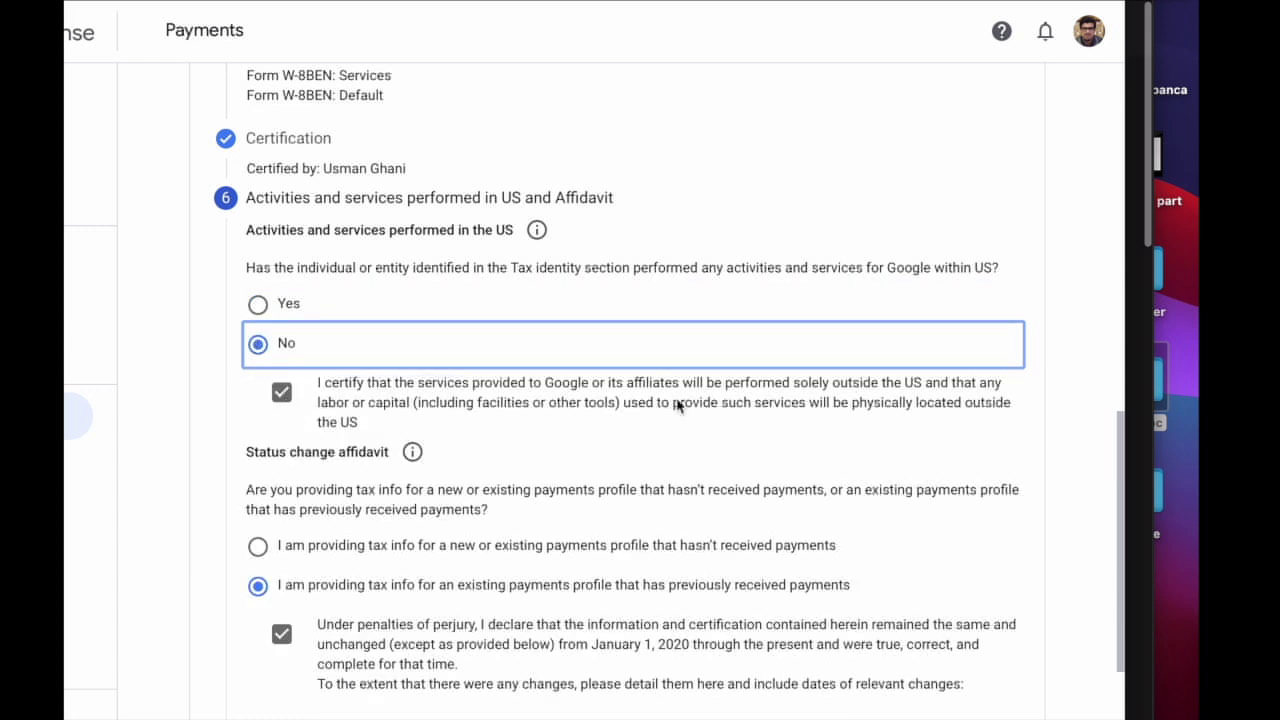
Step: Declare in the status change affidavit that the tax info is for an existing payments profile that has previously received payments, and submit the form
scroll(322, 404, down, 2)
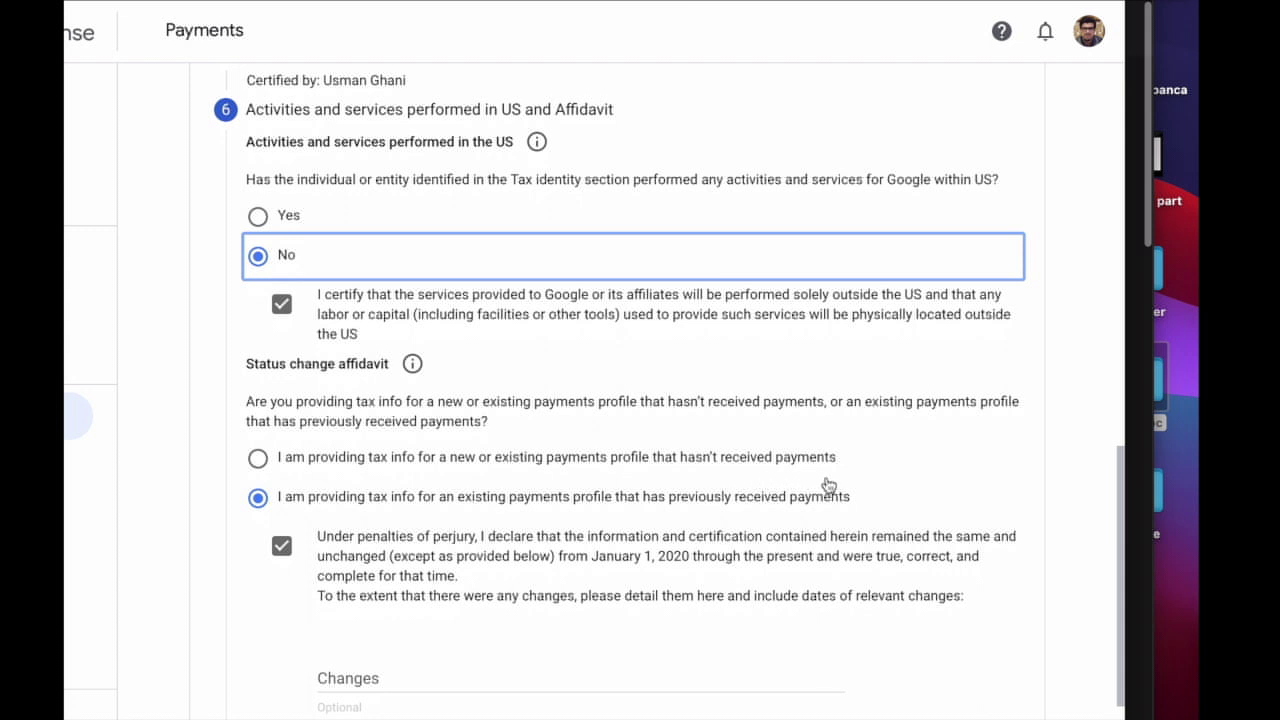
click(258, 458)
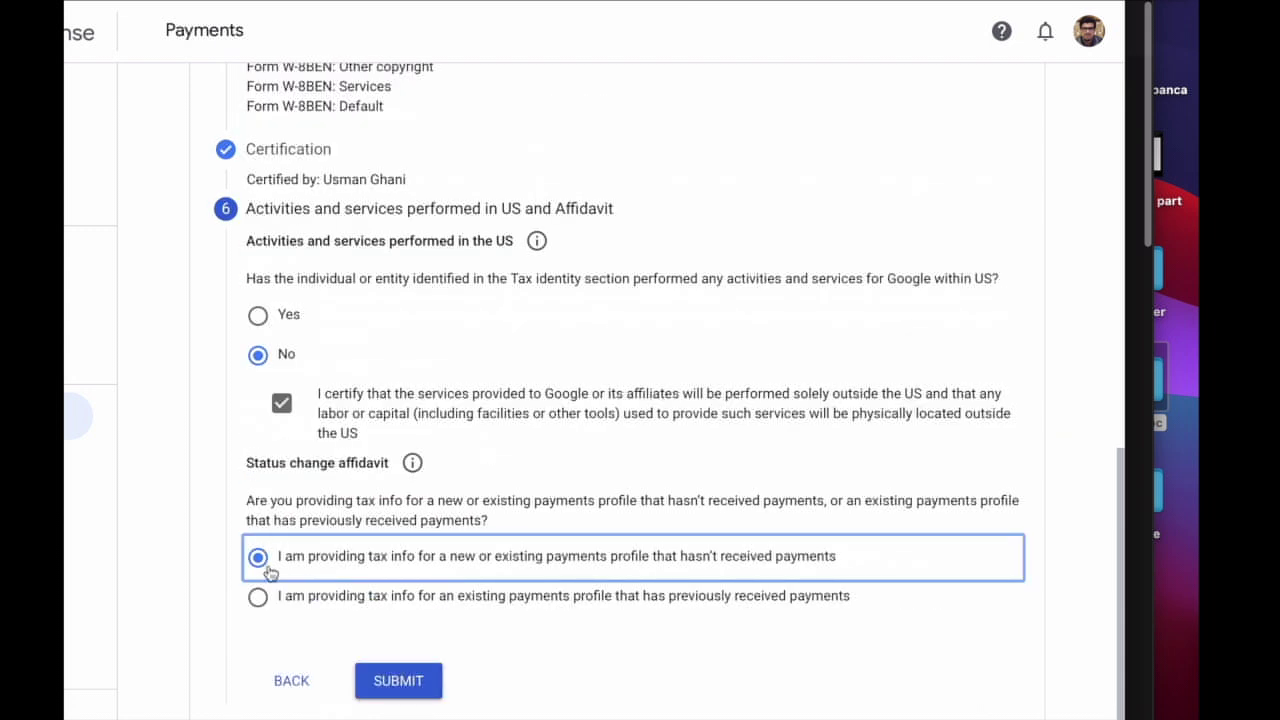
click(257, 597)
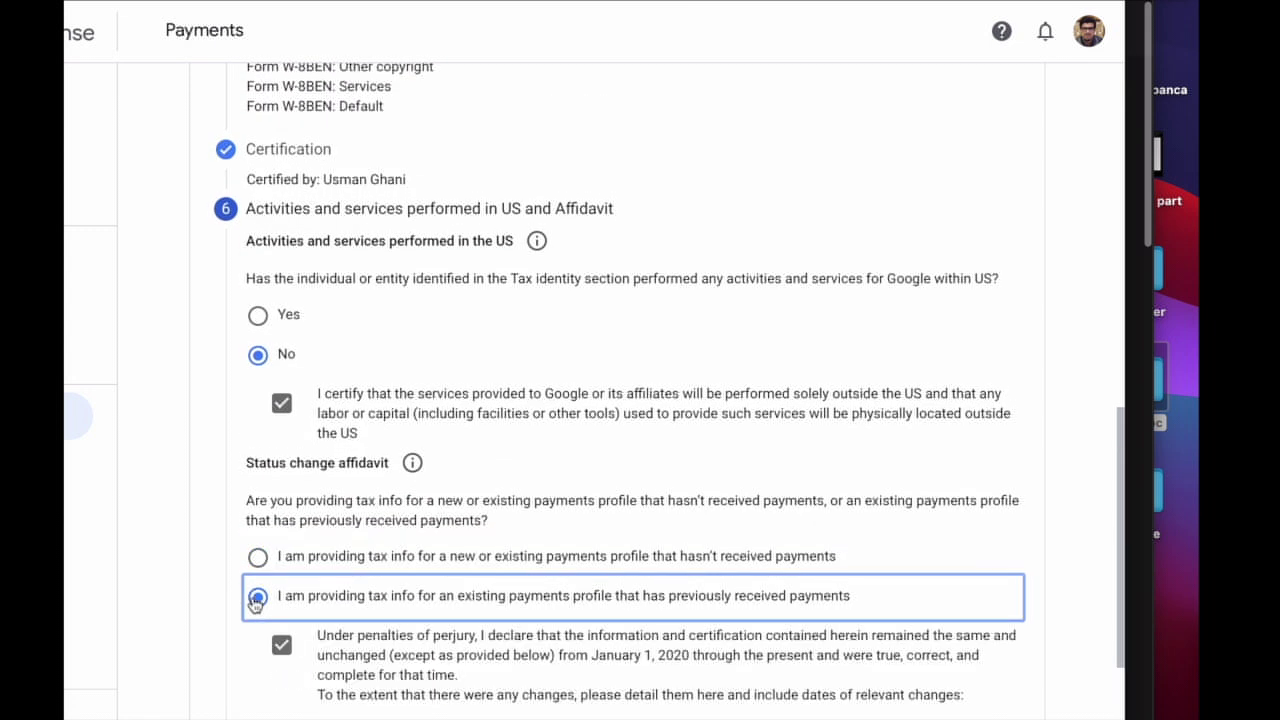
scroll(255, 600, down, 2)
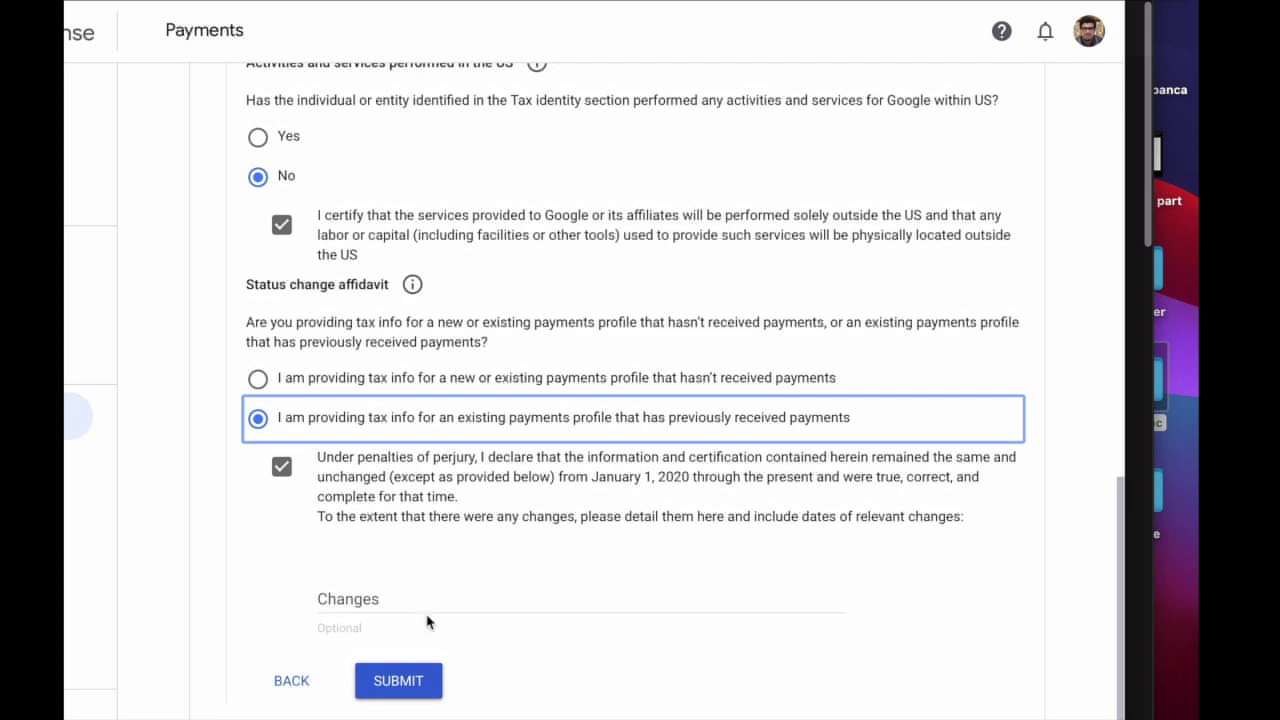
click(409, 680)
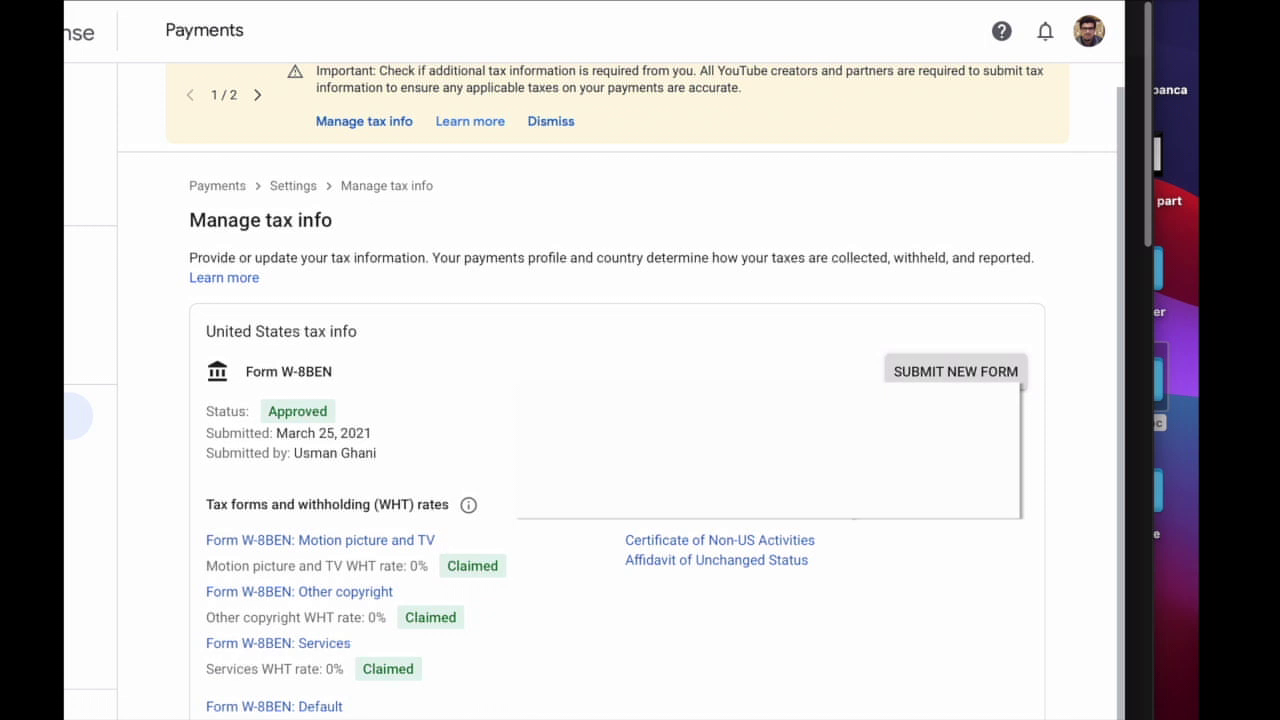
Step: Review the W-8BEN status and withholding rates under United States tax info and open the prompt to submit a new form
scroll(620, 390, up, 1)
scroll(620, 390, down, 1)
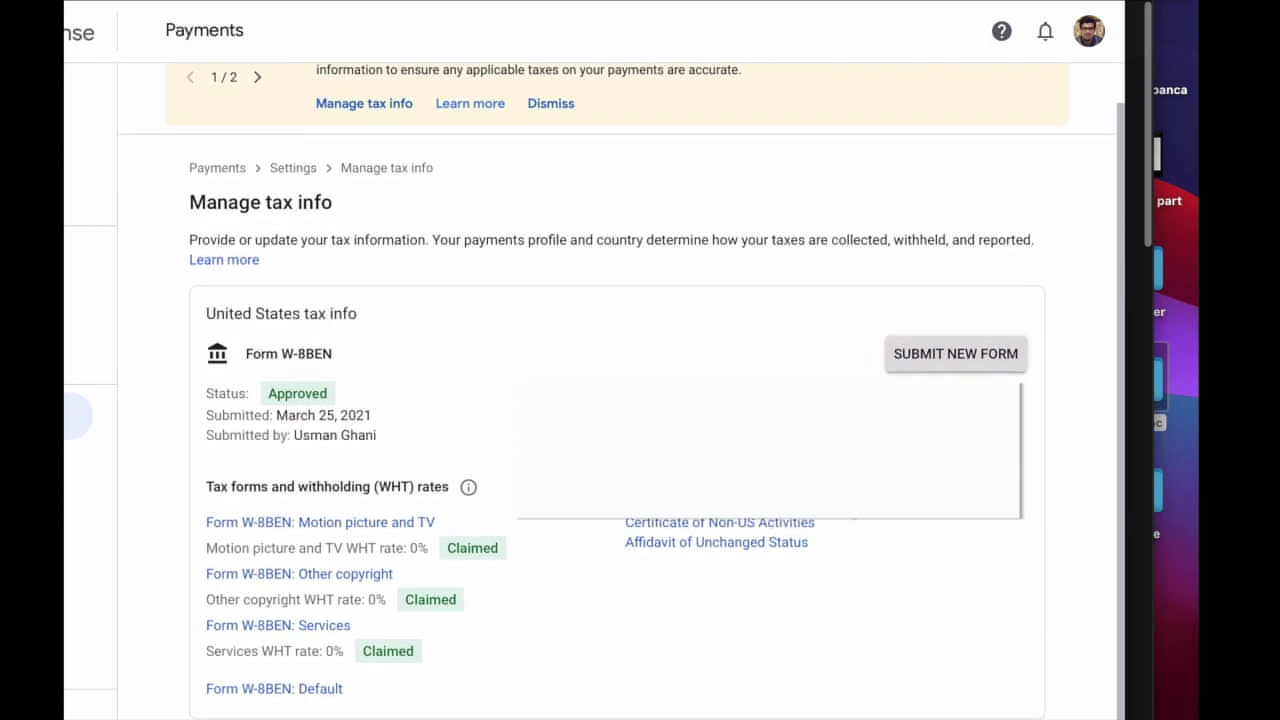
scroll(620, 390, up, 1)
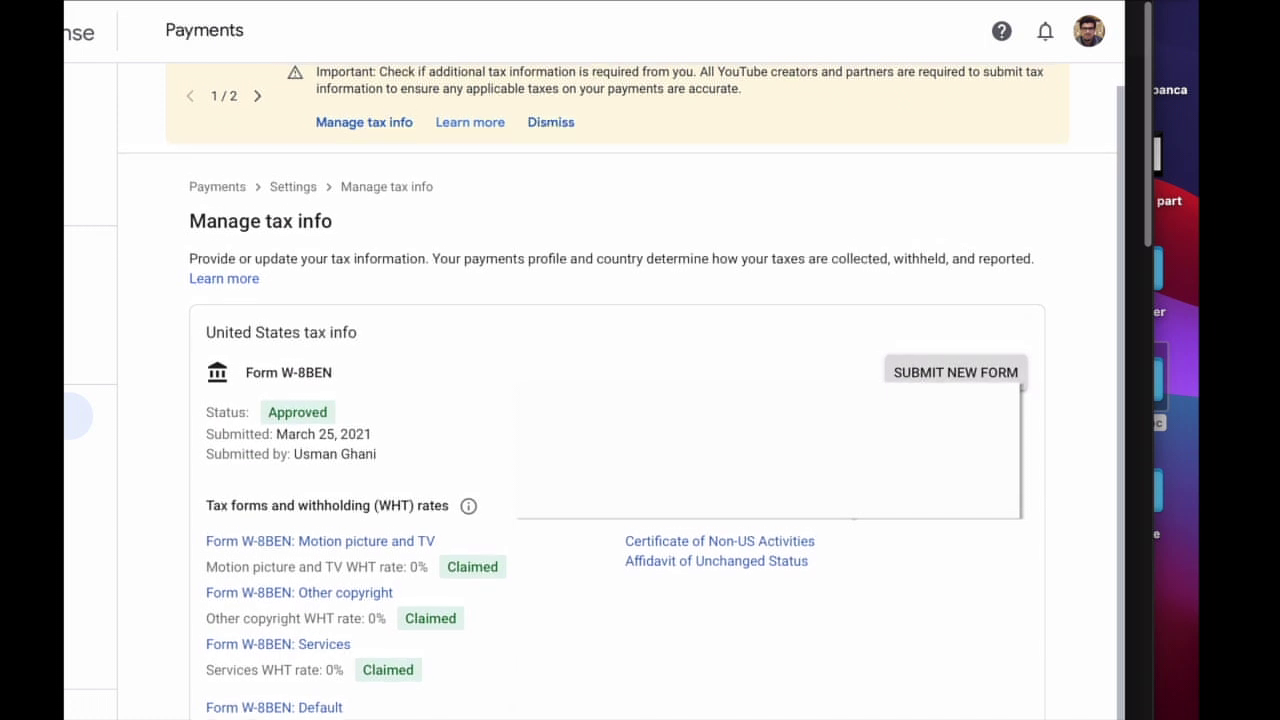
click(956, 371)
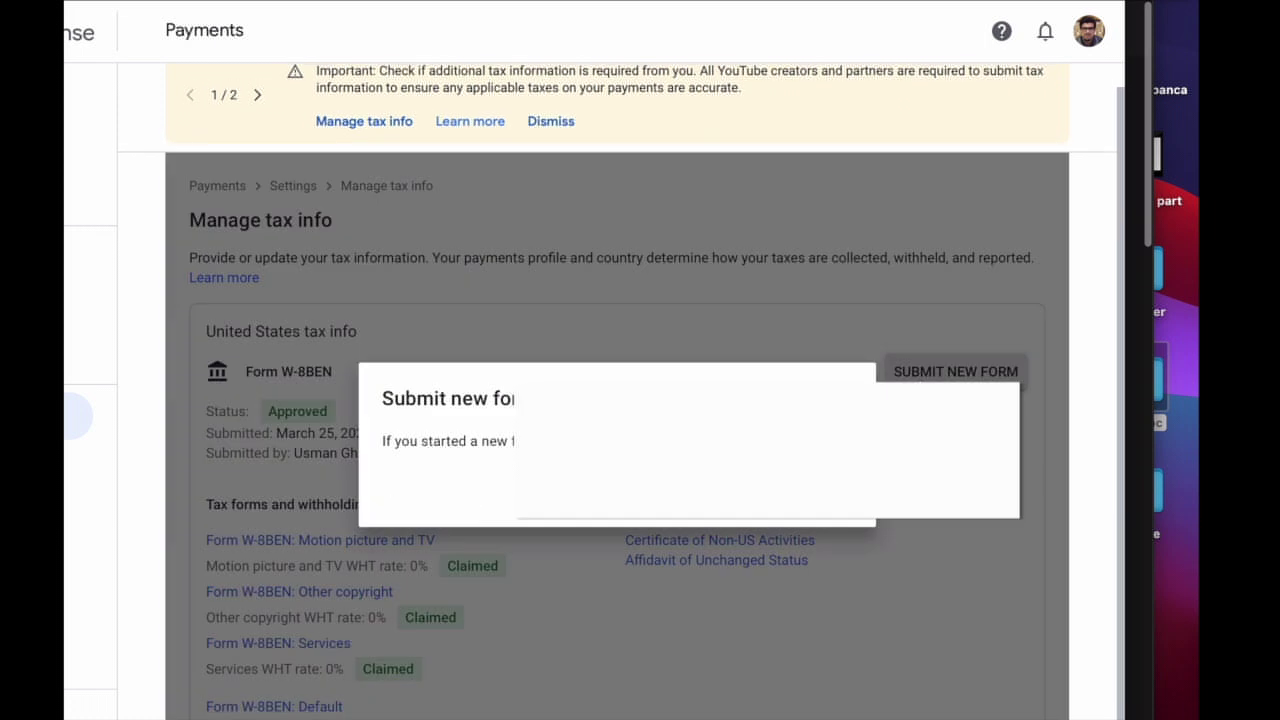